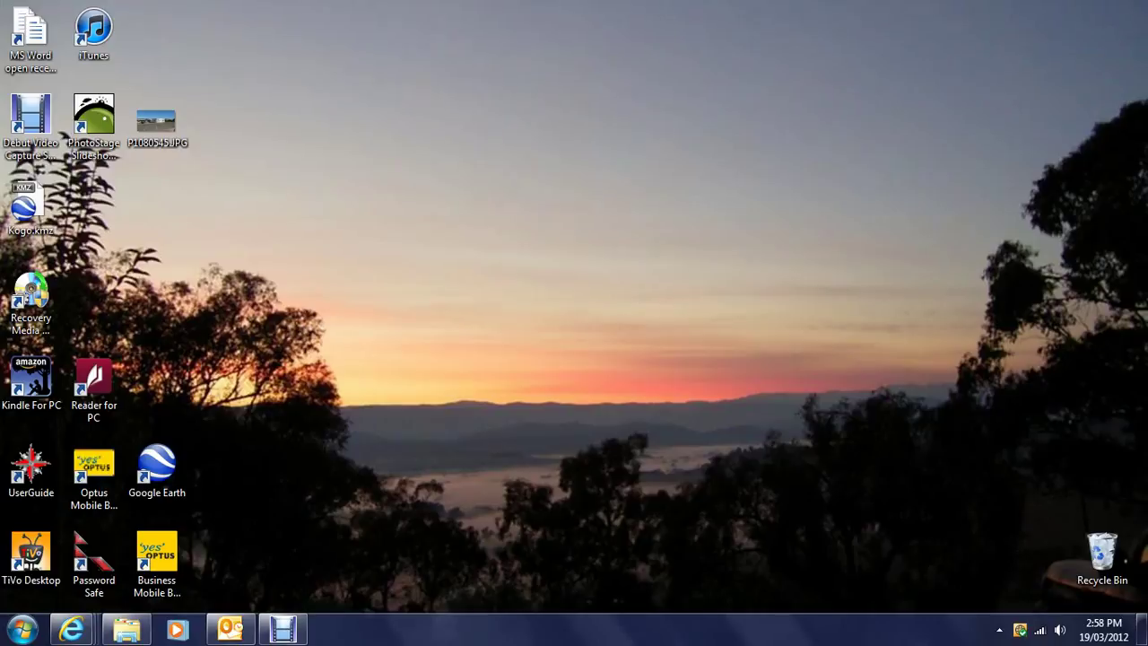
Step: Launch Google Earth over Lockhart, check the View menu, and ready the Search box
double_click(162, 453)
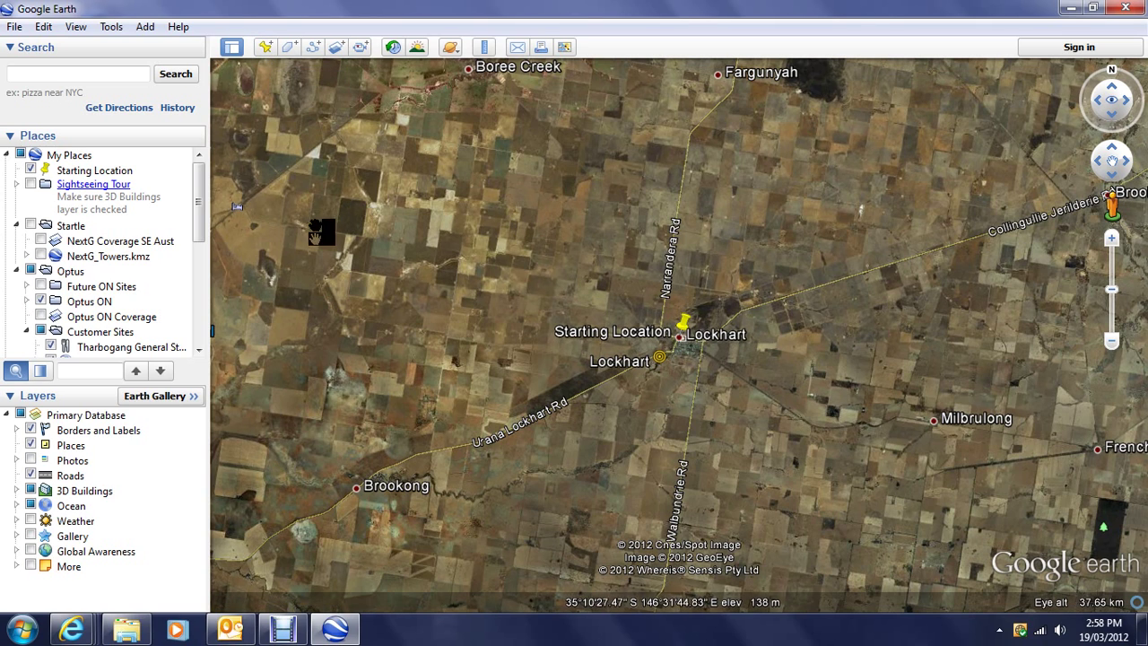
click(77, 27)
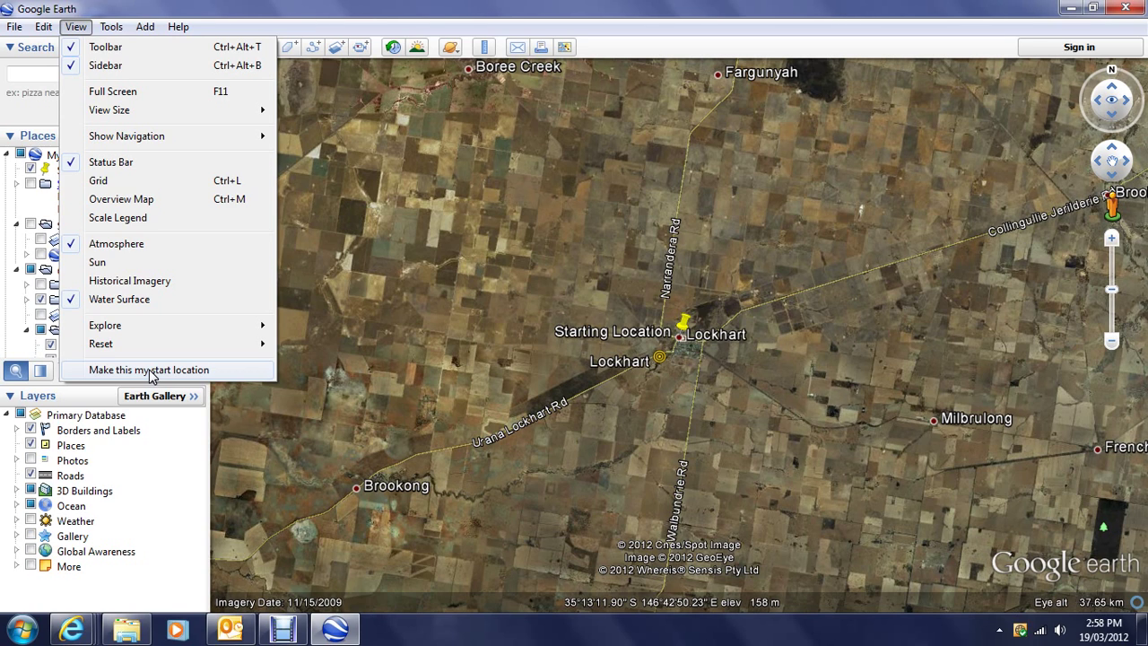
click(513, 324)
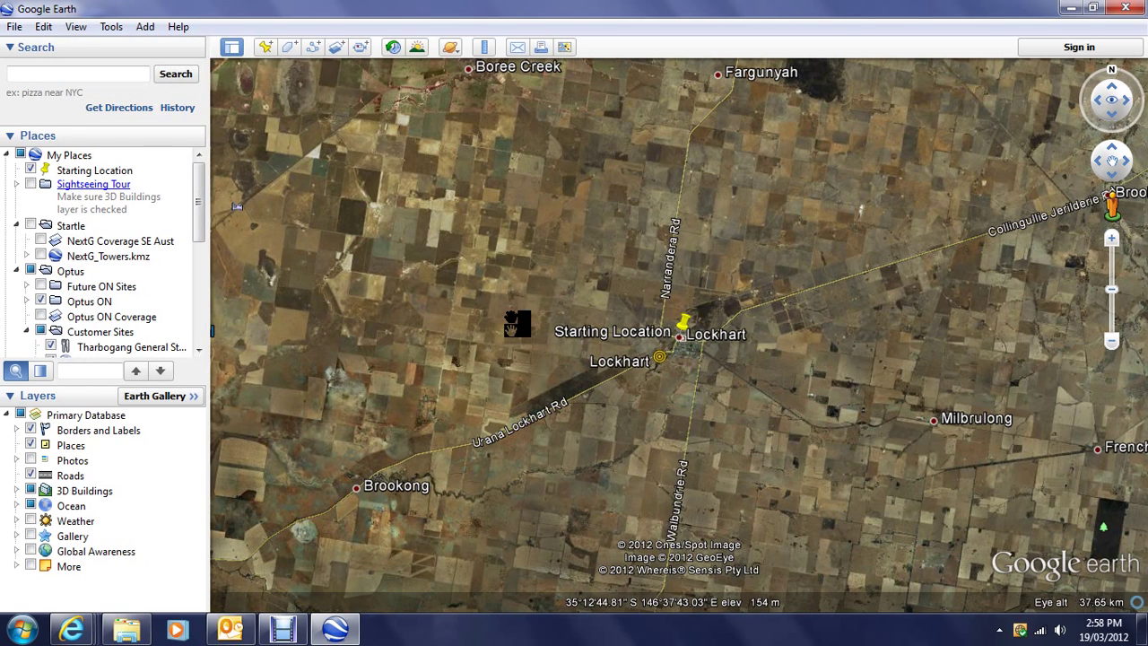
click(45, 72)
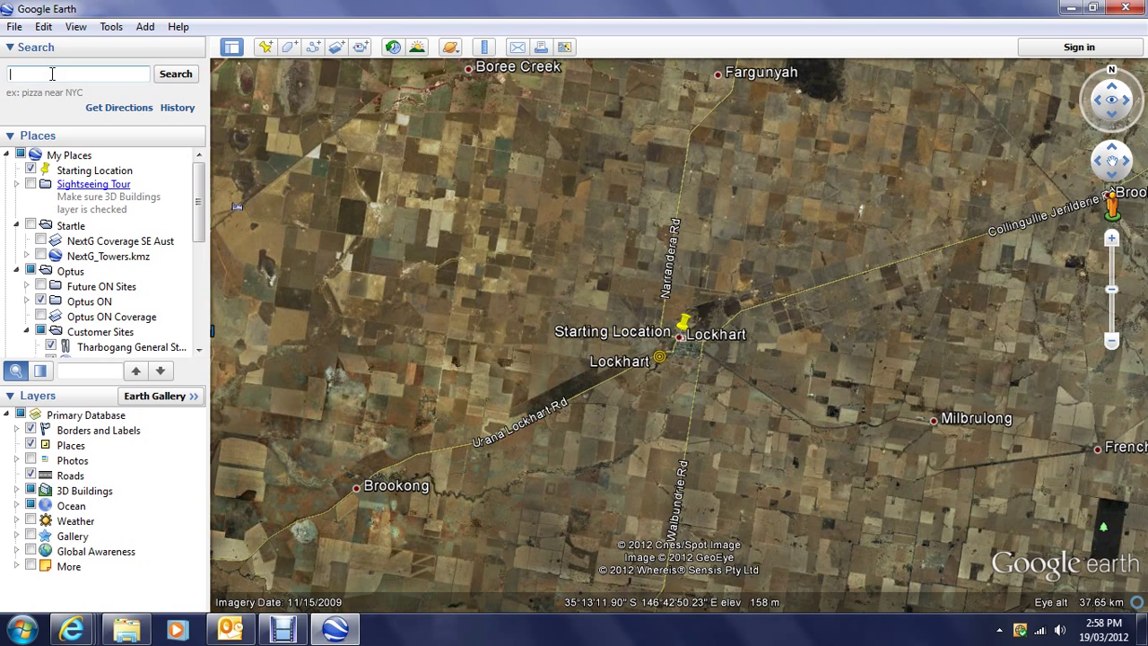
Step: Search 'jennings rd henty nsw' to fly to Jennings Rd, Culcairn NSW 2660
text(jennings )
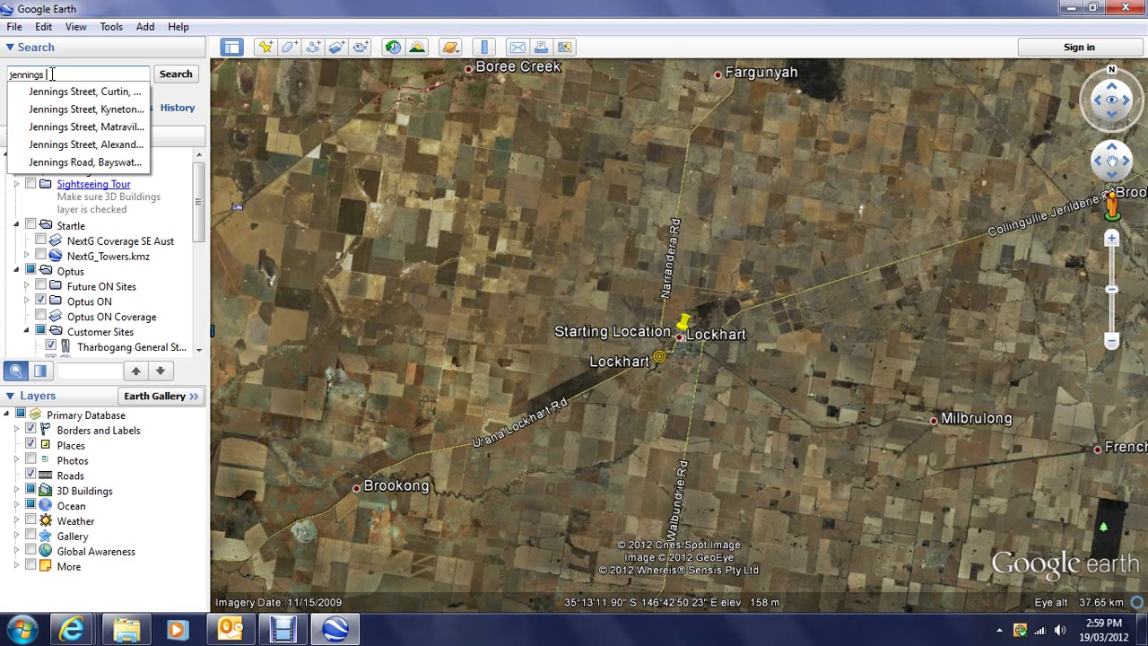
text(rd he)
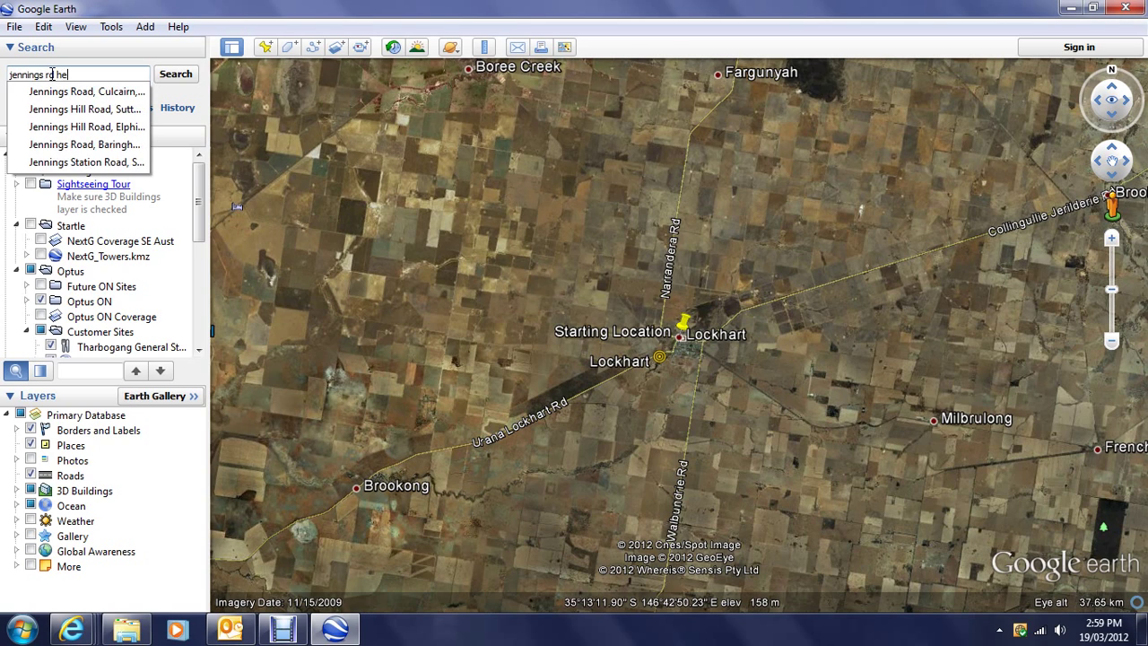
text(nty nsw)
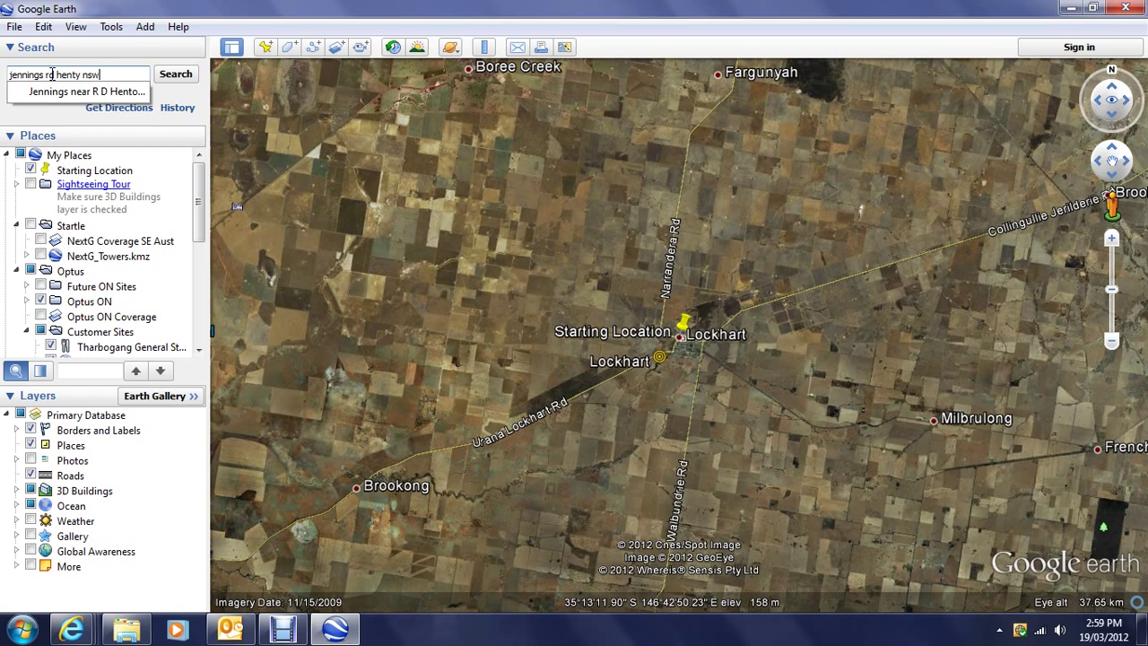
key(Return)
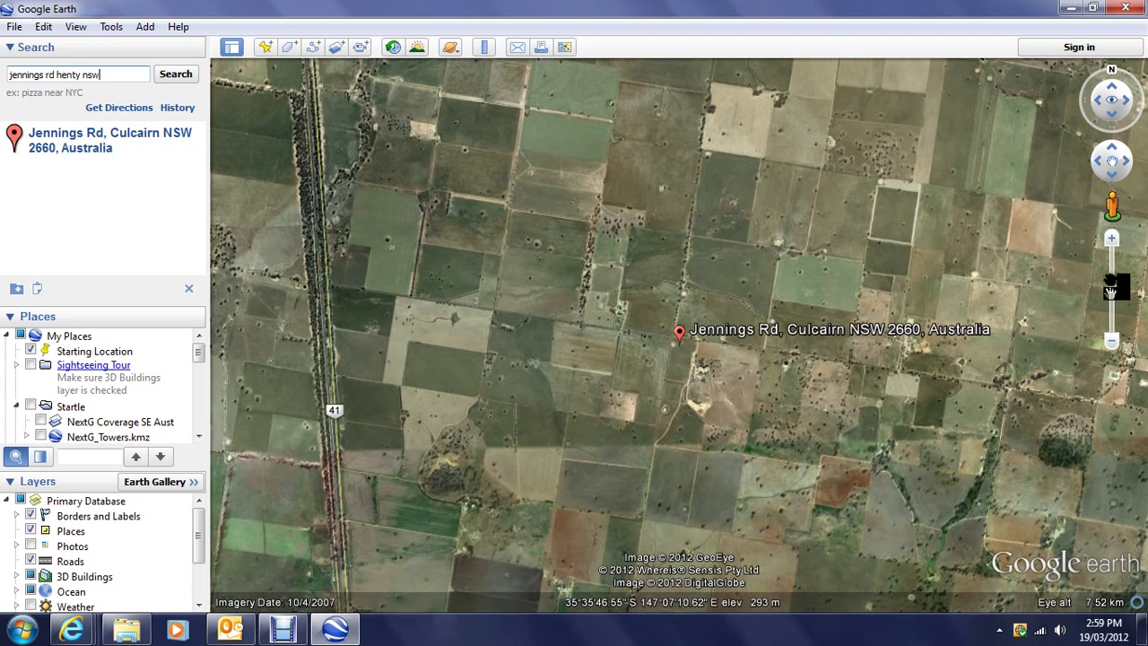
Step: Zoom in and pan east then north along Jennings Rd to the homestead with two dams
click(1112, 249)
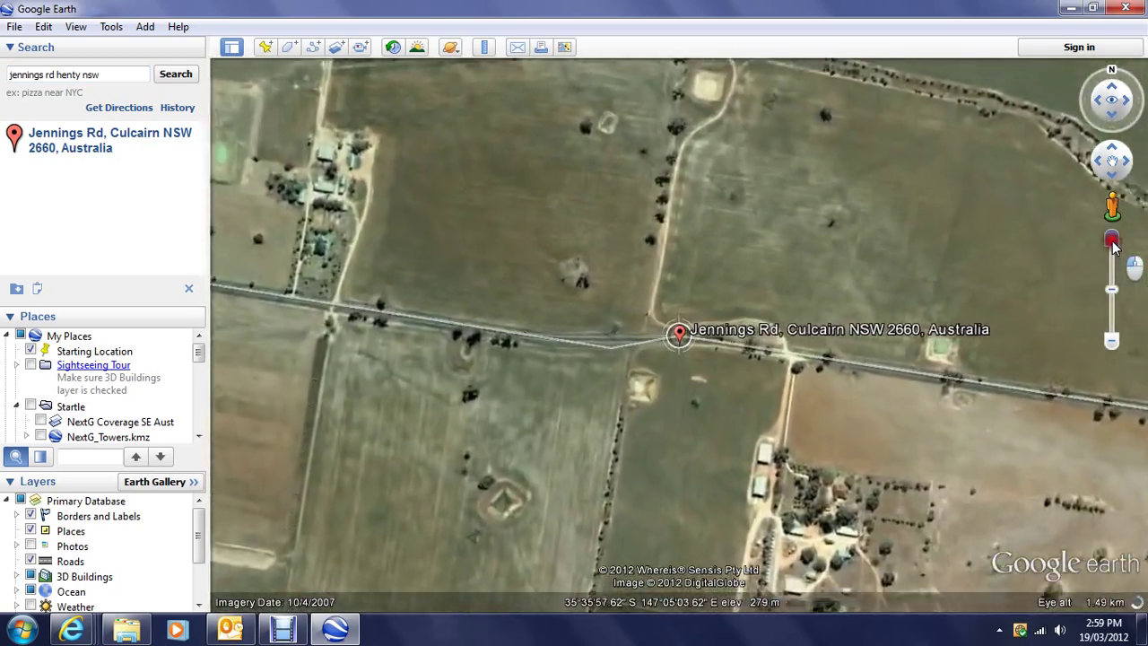
key(Right)
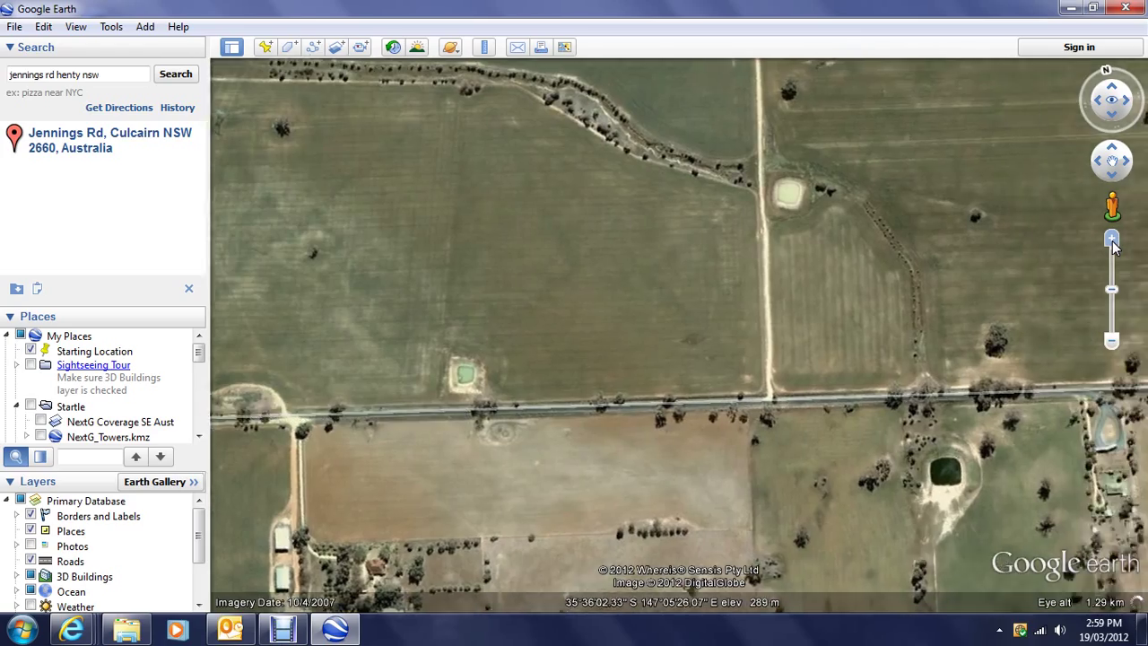
key(Right)
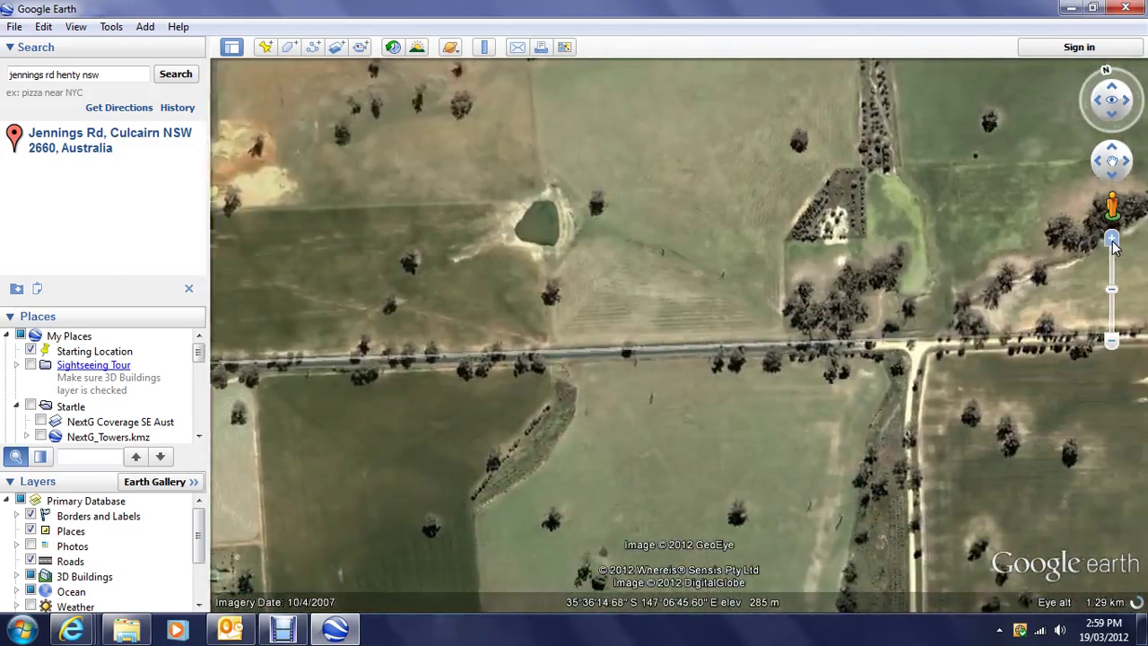
key(Right)
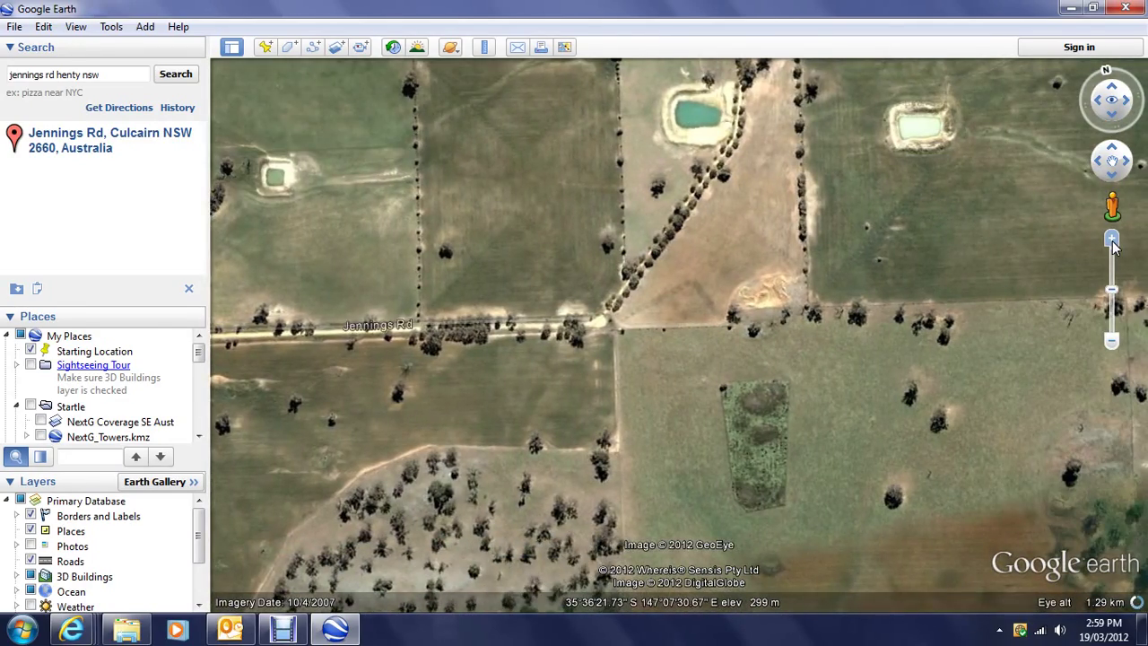
key(Up)
key(Up)
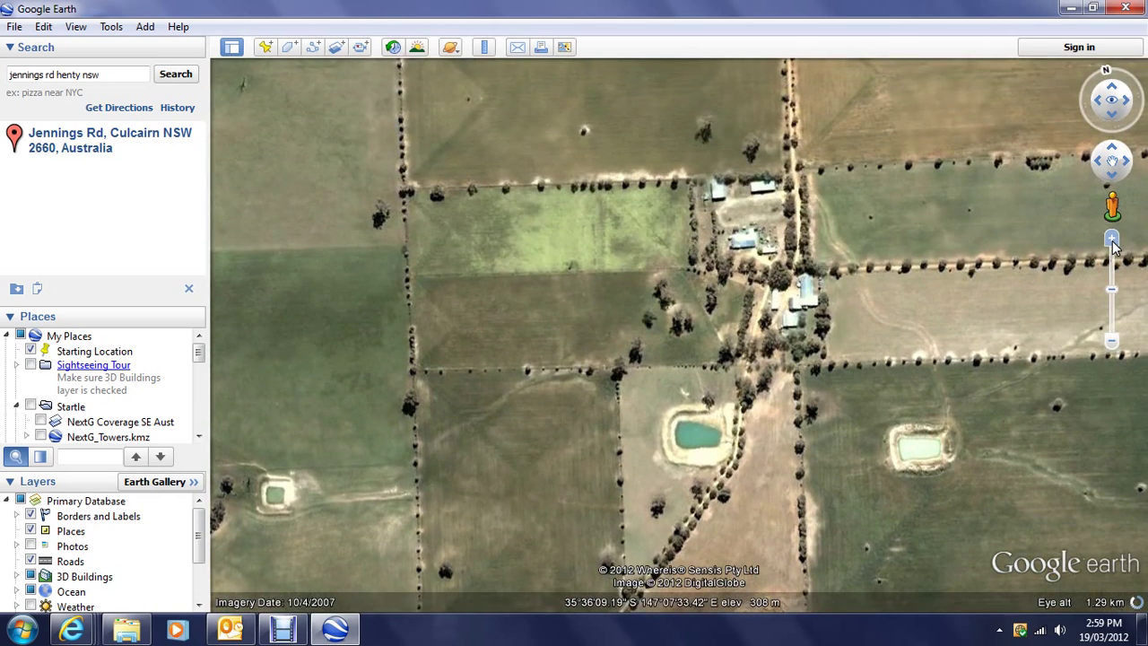
key(Up)
key(Right)
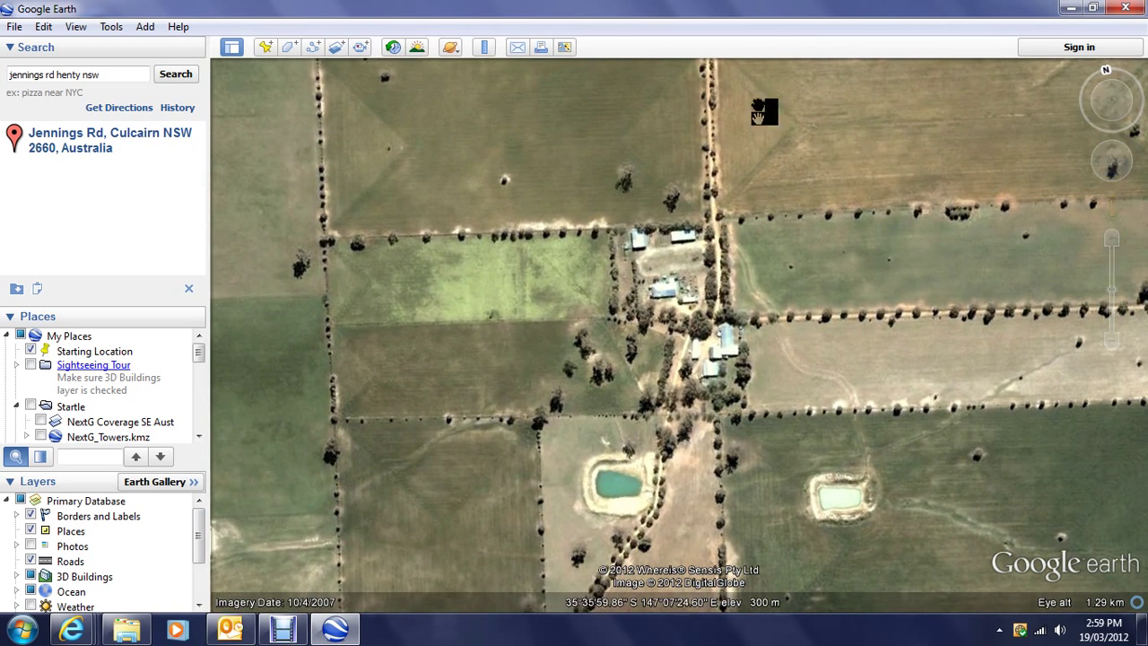
Step: Drop a new placemark on the farm homestead and name it 'Eden Park'
click(265, 48)
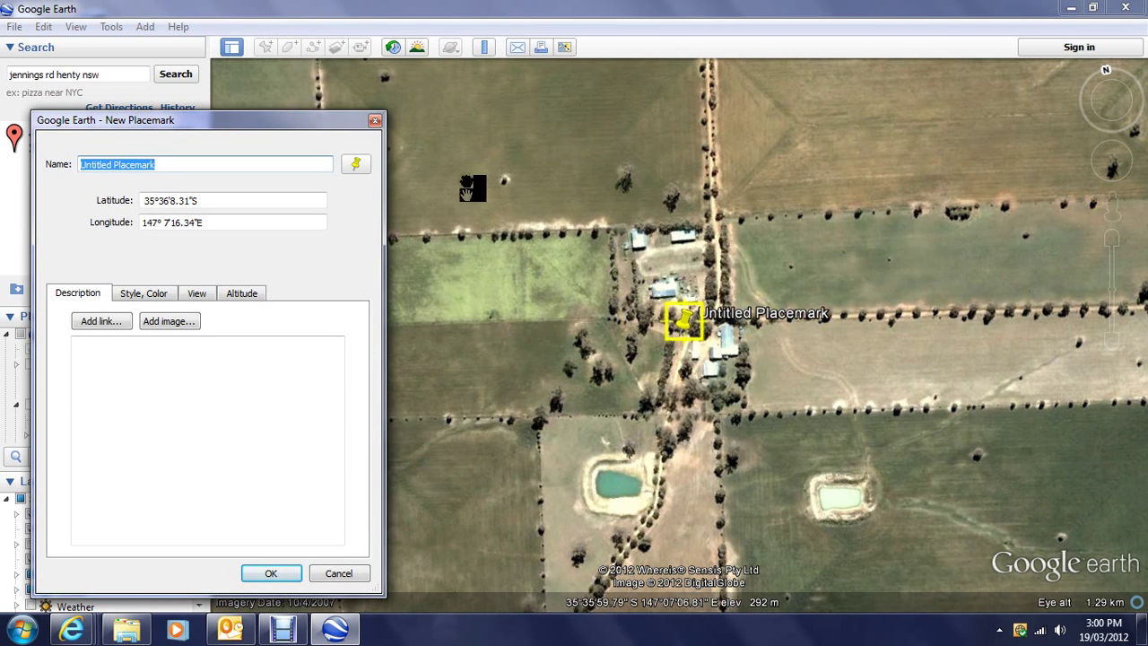
mouse_move(685, 325)
mouse_down()
mouse_move(677, 286)
mouse_move(666, 295)
mouse_up()
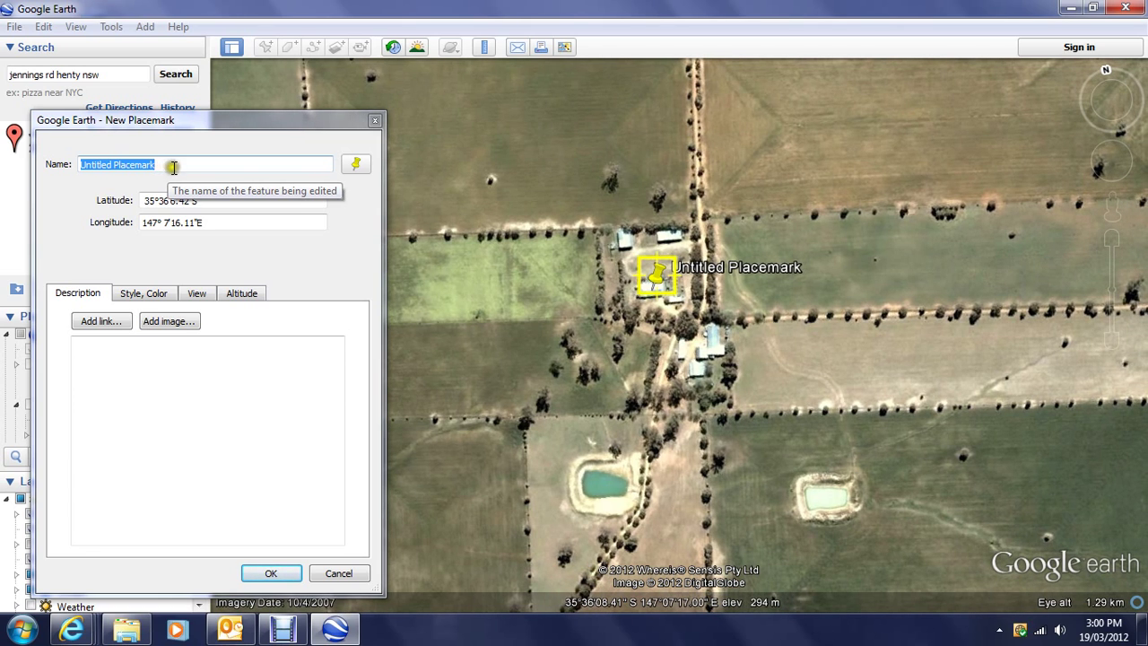
click(172, 166)
key(BackSpace)
key(BackSpace)
key(BackSpace)
key(BackSpace)
key(BackSpace)
key(BackSpace)
key(BackSpace)
key(BackSpace)
key(BackSpace)
key(BackSpace)
key(BackSpace)
key(BackSpace)
key(BackSpace)
key(BackSpace)
key(BackSpace)
key(BackSpace)
key(BackSpace)
key(BackSpace)
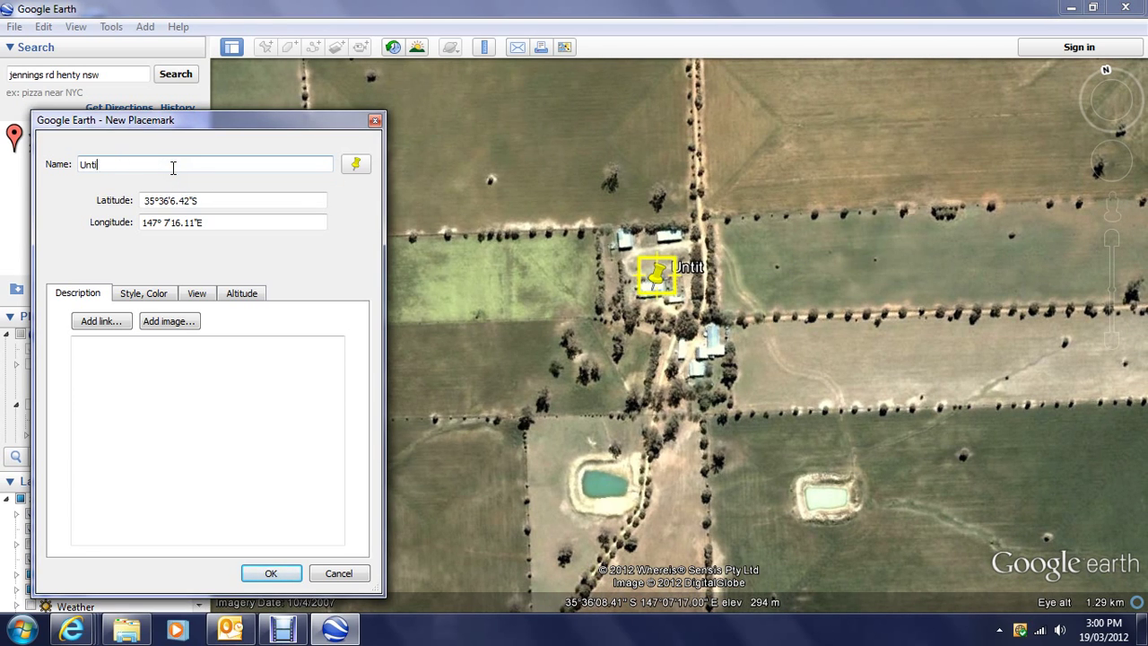
text(Eden Park)
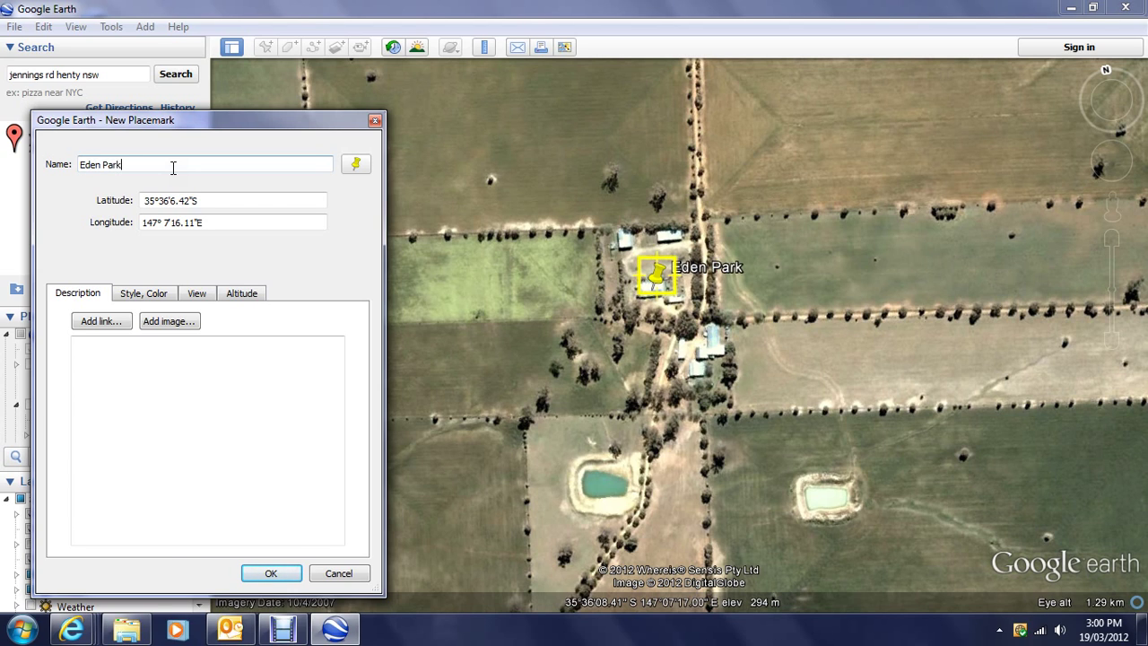
Step: Describe Eden Park with the owner's name and mobile number on two lines, then save it
click(127, 381)
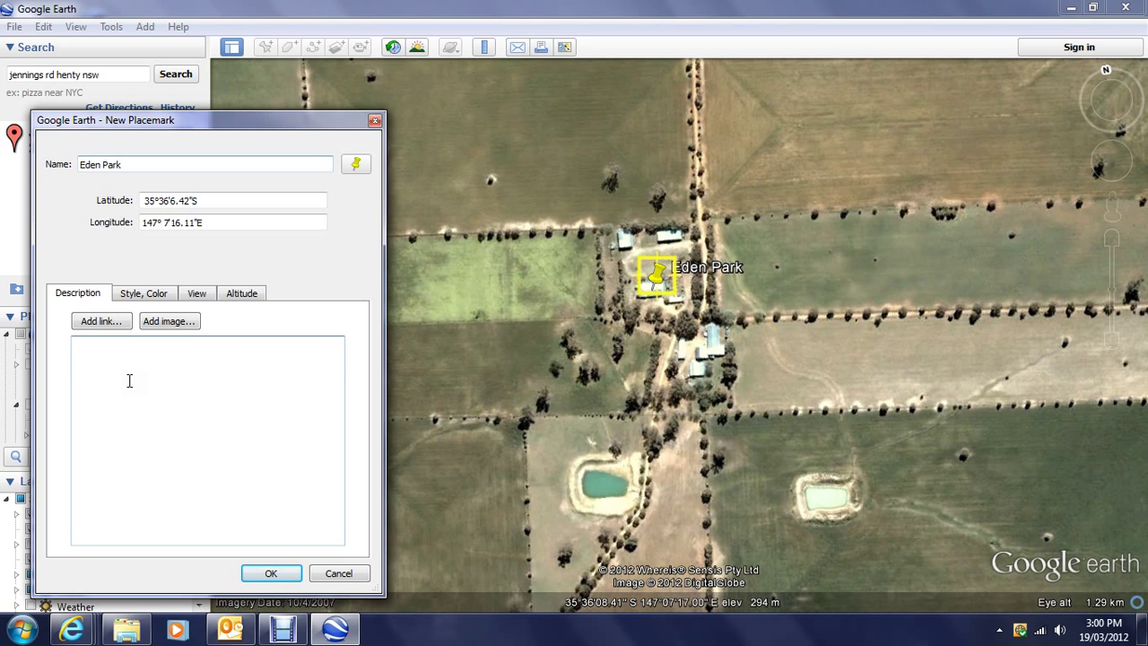
key(Return)
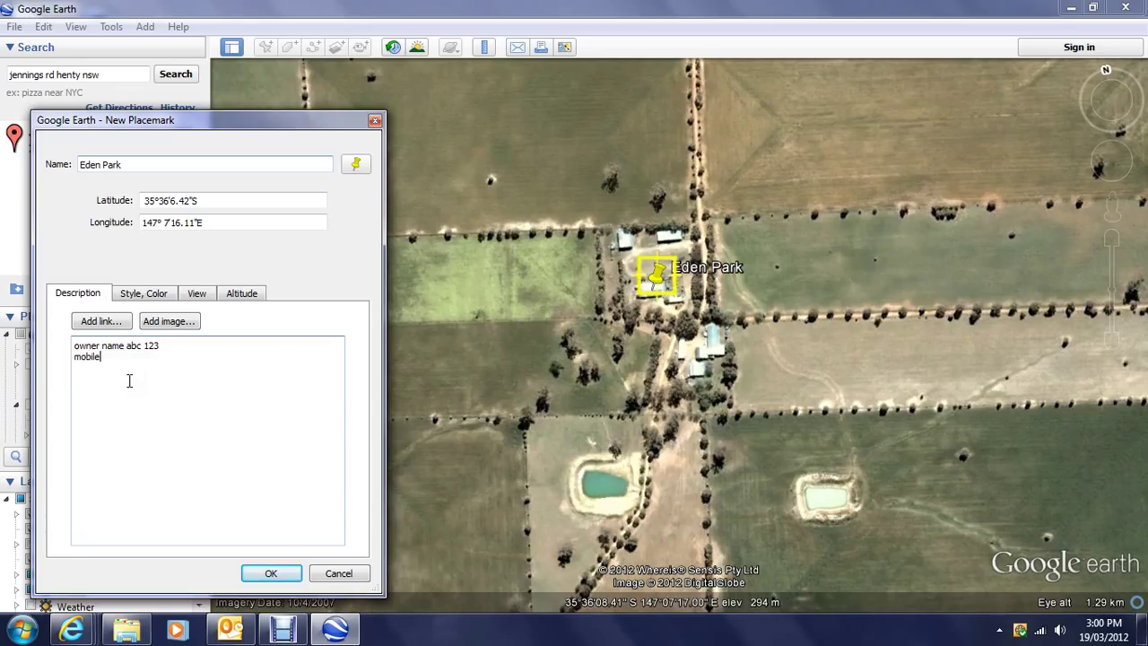
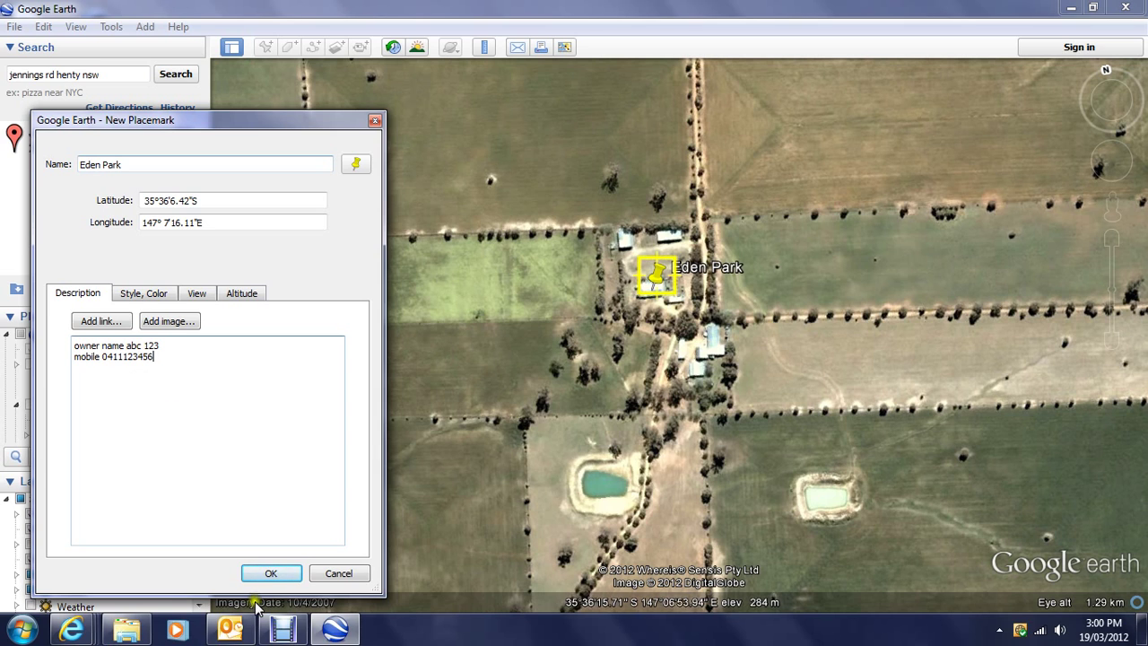
click(268, 574)
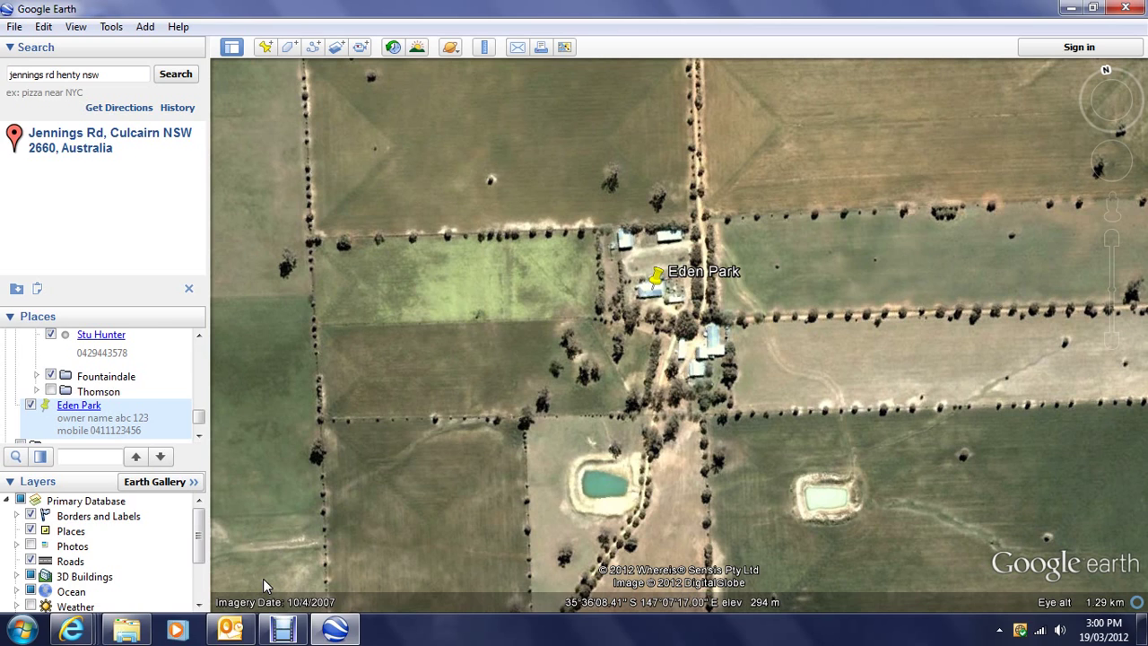
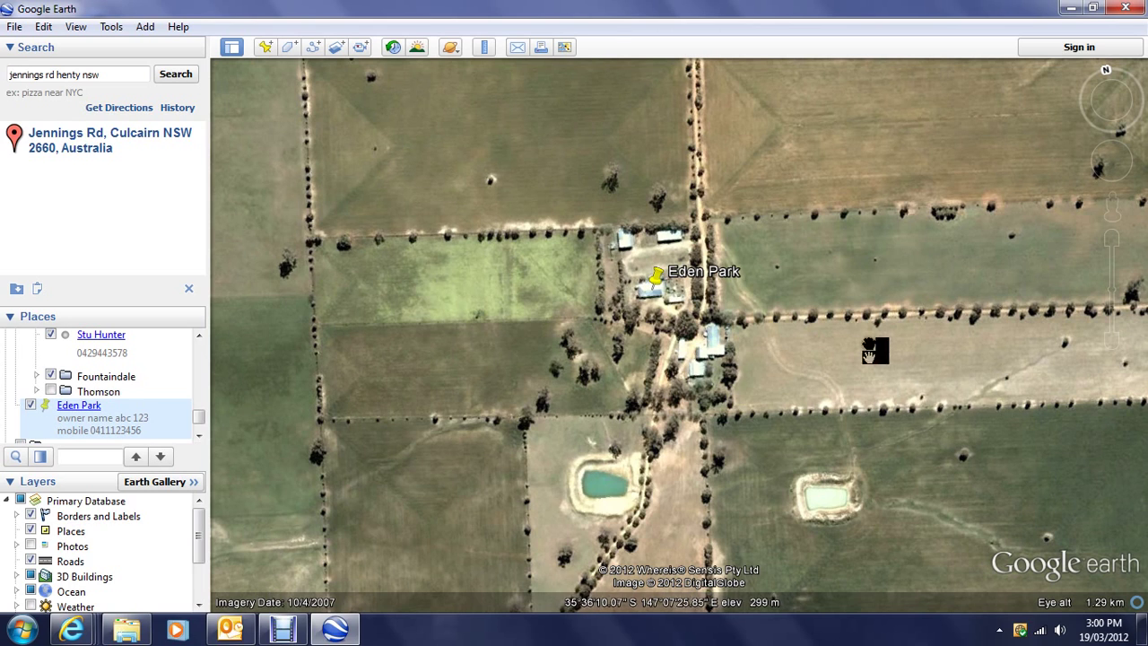
Step: Zoom out from Eden Park to about 58 km eye altitude so Henty, Culcairn and Holbrook appear
click(1112, 342)
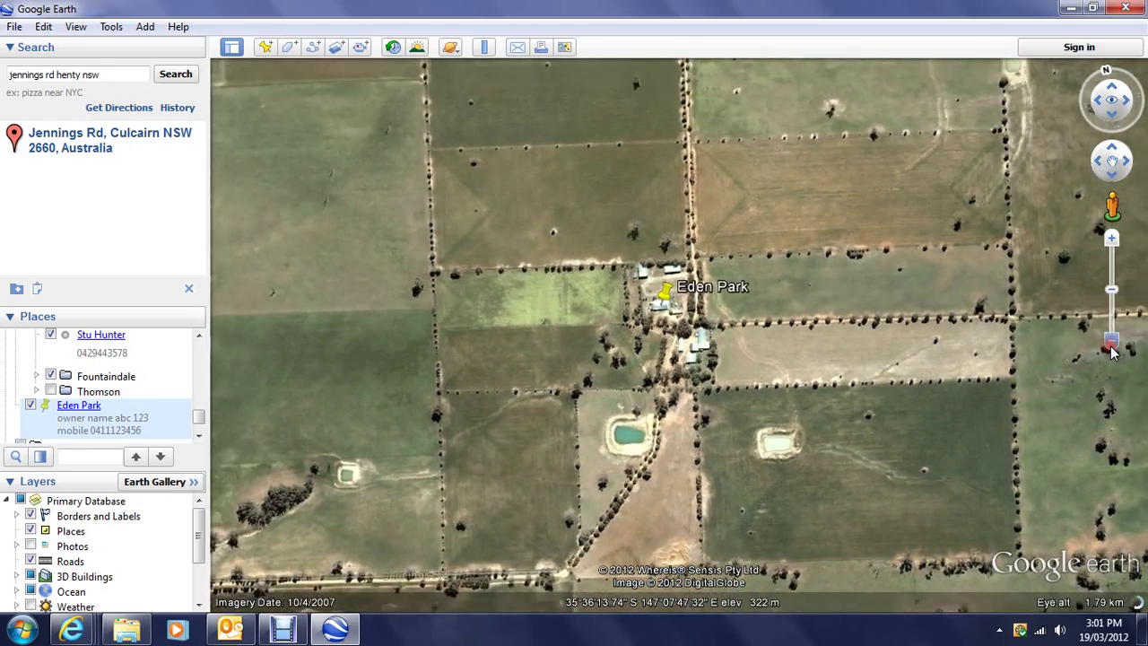
drag(1112, 352, 1112, 351)
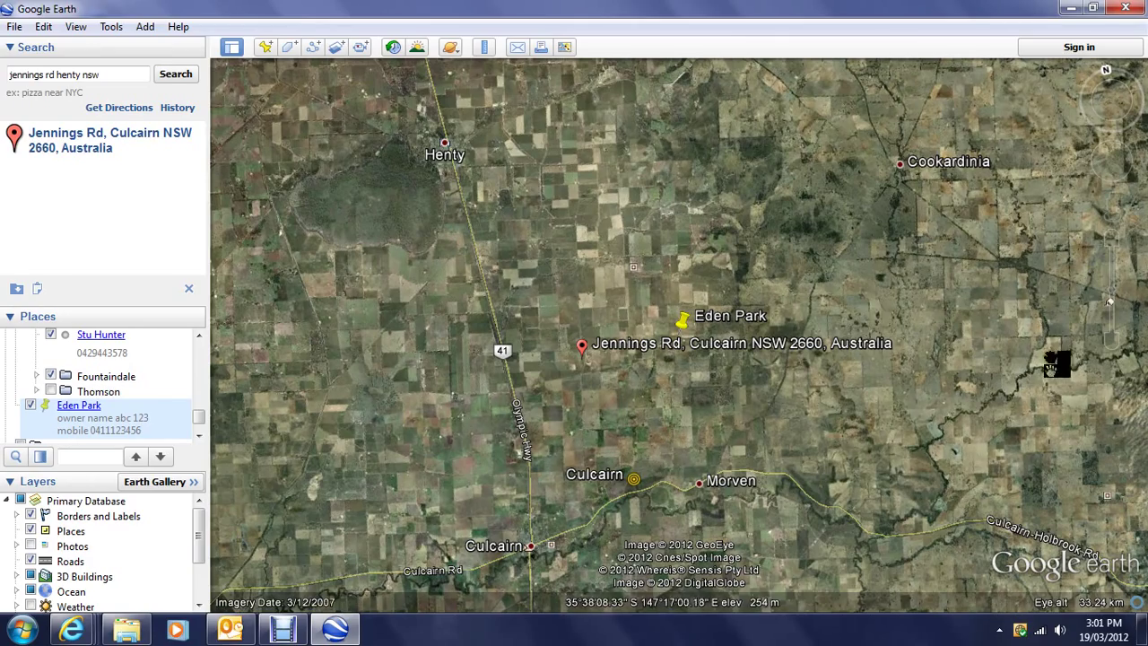
drag(1111, 346, 1113, 348)
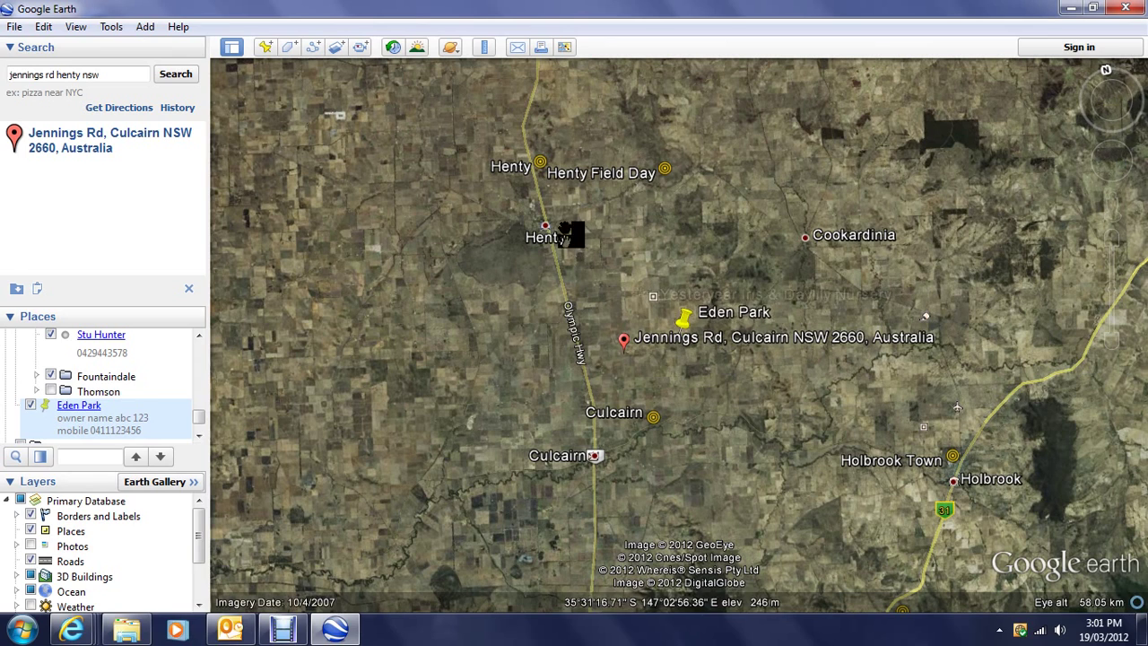
Step: Measure the 5.93 km ruler line from Eden Park to Culcairn (heading 207.79°) and save it
click(485, 49)
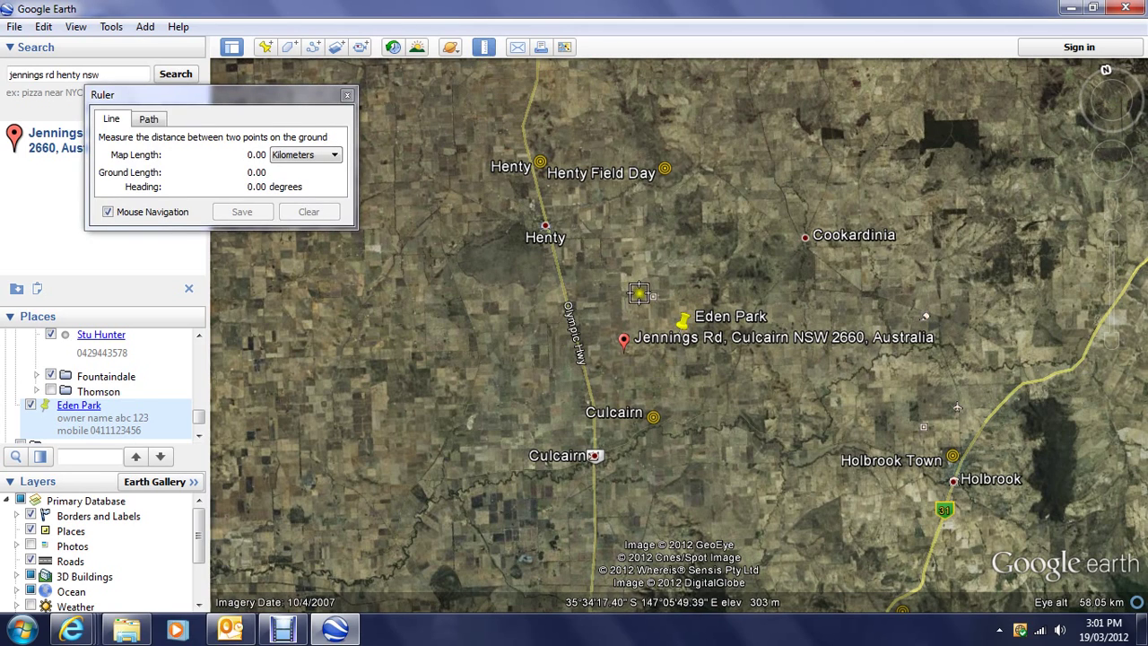
click(680, 334)
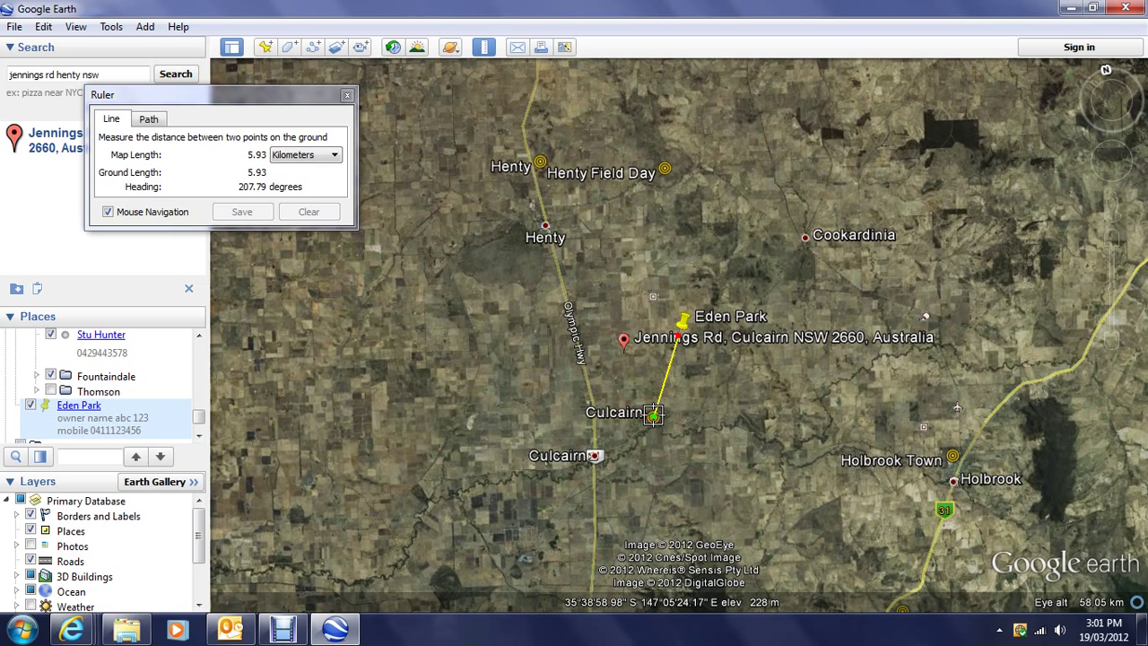
click(654, 415)
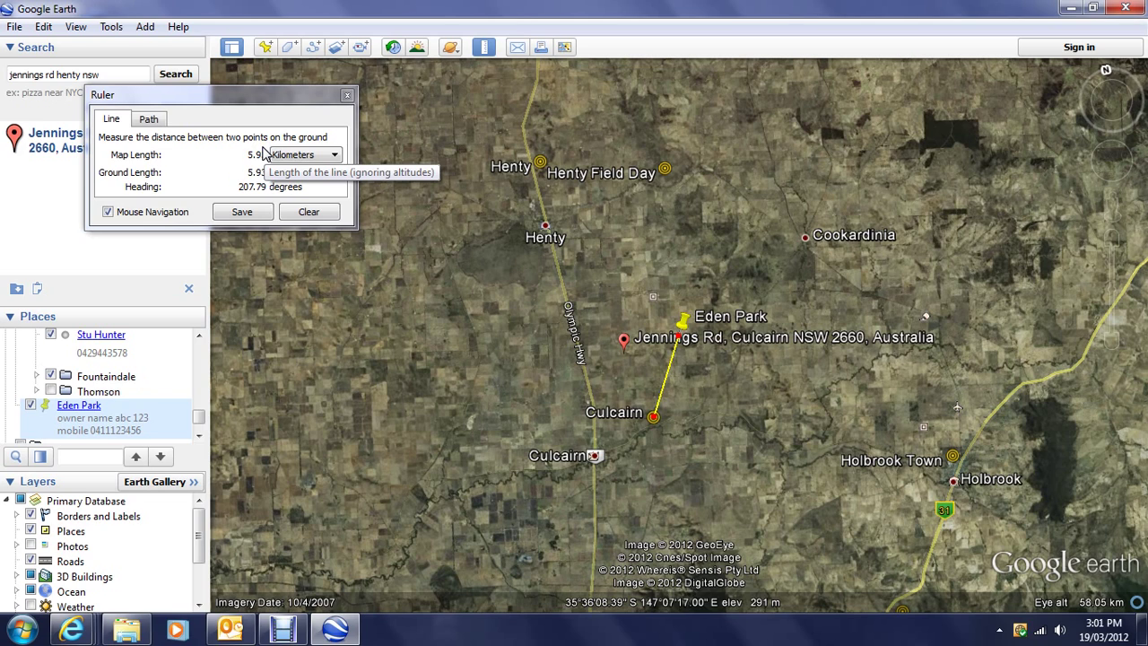
click(242, 212)
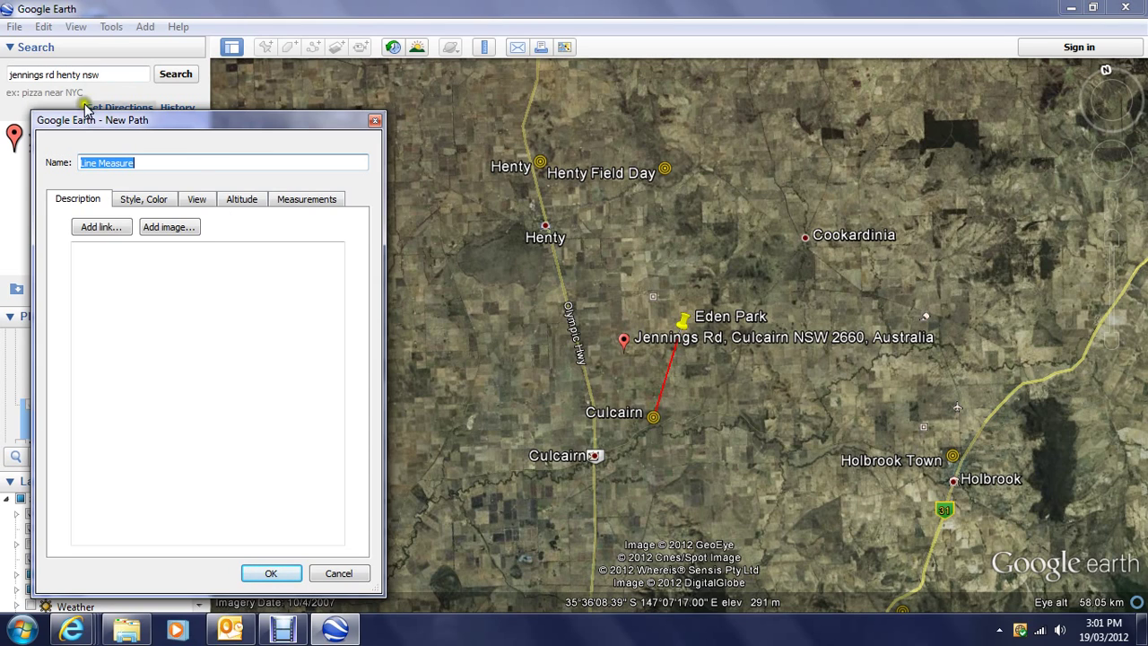
Step: Rename the path from 'Line Measure' to 'Bearing to Culcairn tower' and confirm it
key(BackSpace)
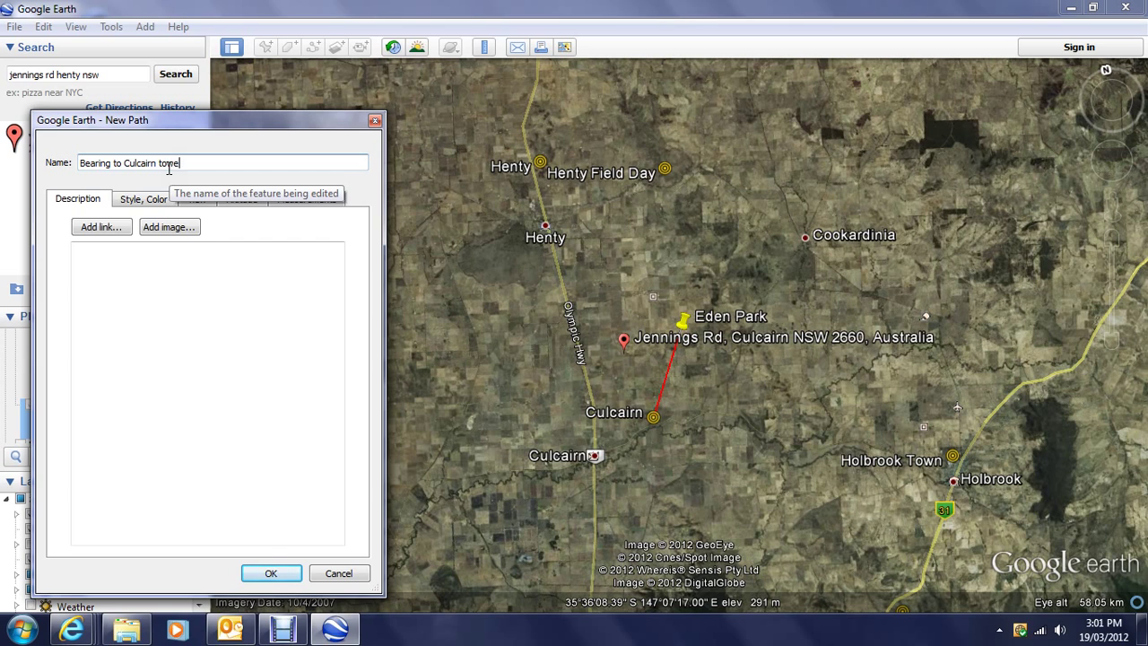
click(281, 575)
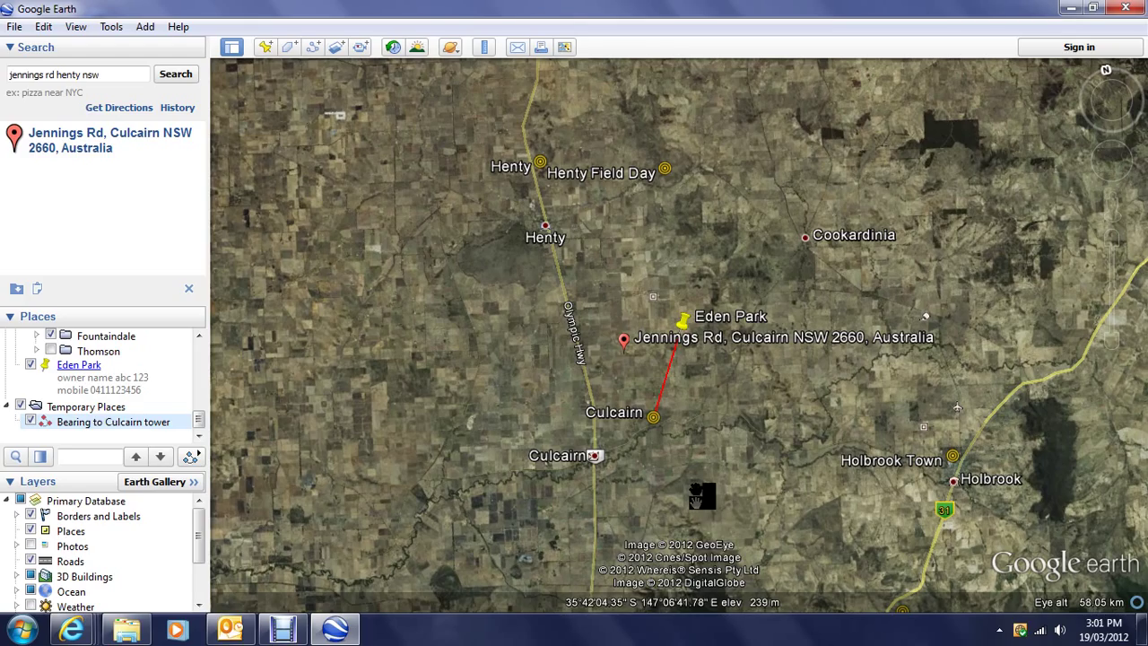
Step: Rotate the view around Eden Park and tilt it toward the horizon
click(1112, 240)
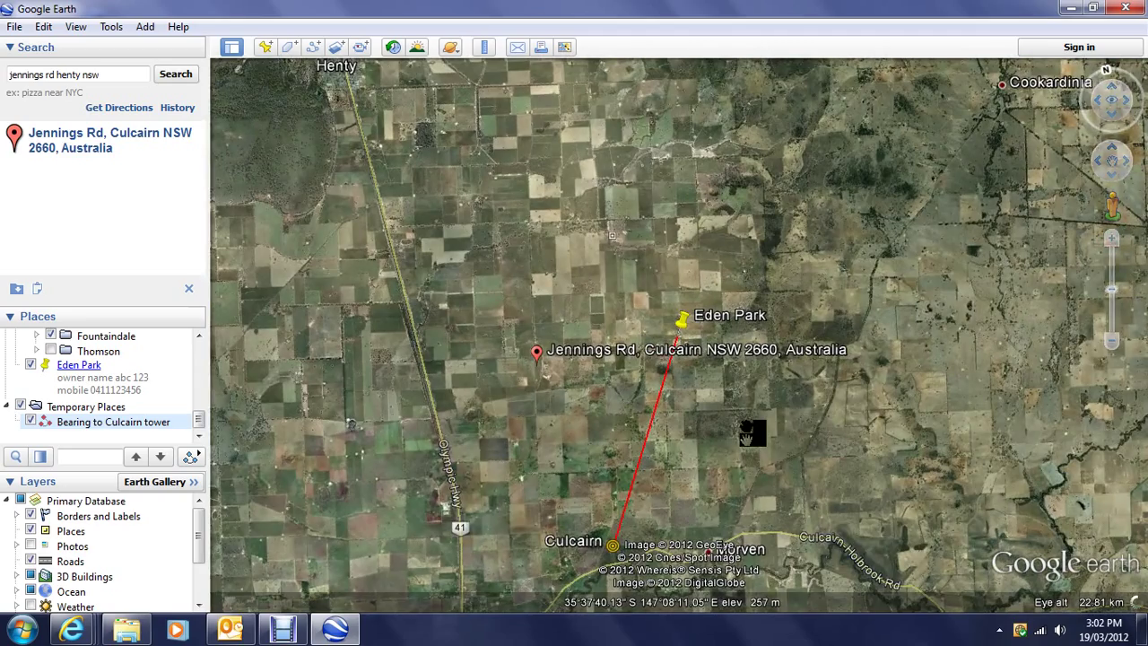
key(shift+Left)
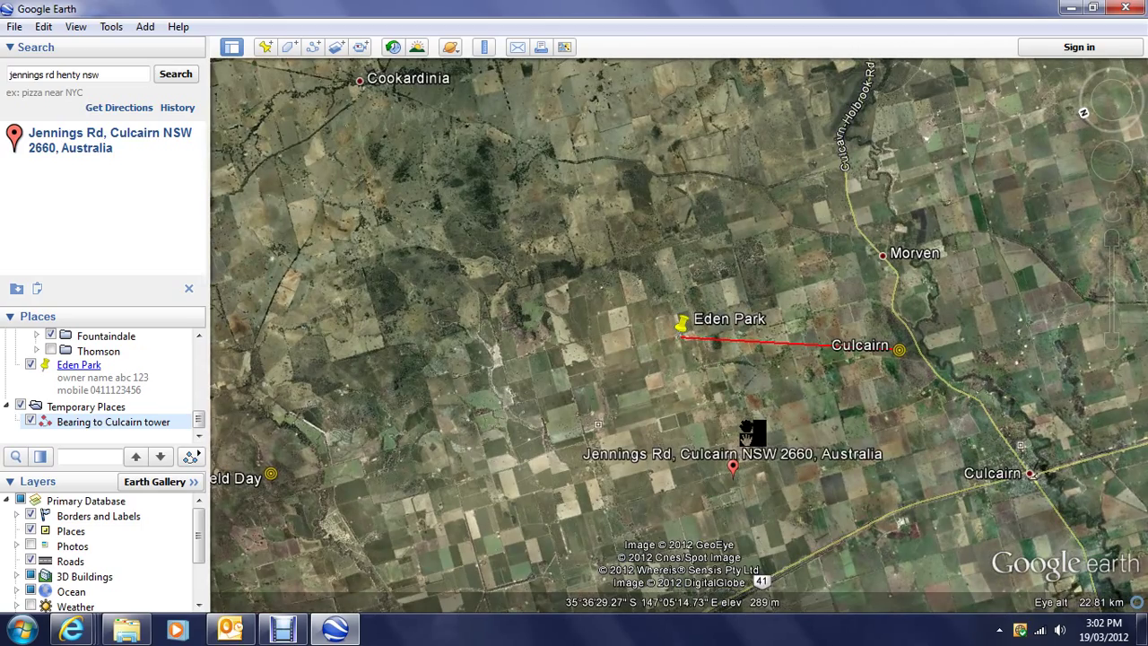
key(shift+Left)
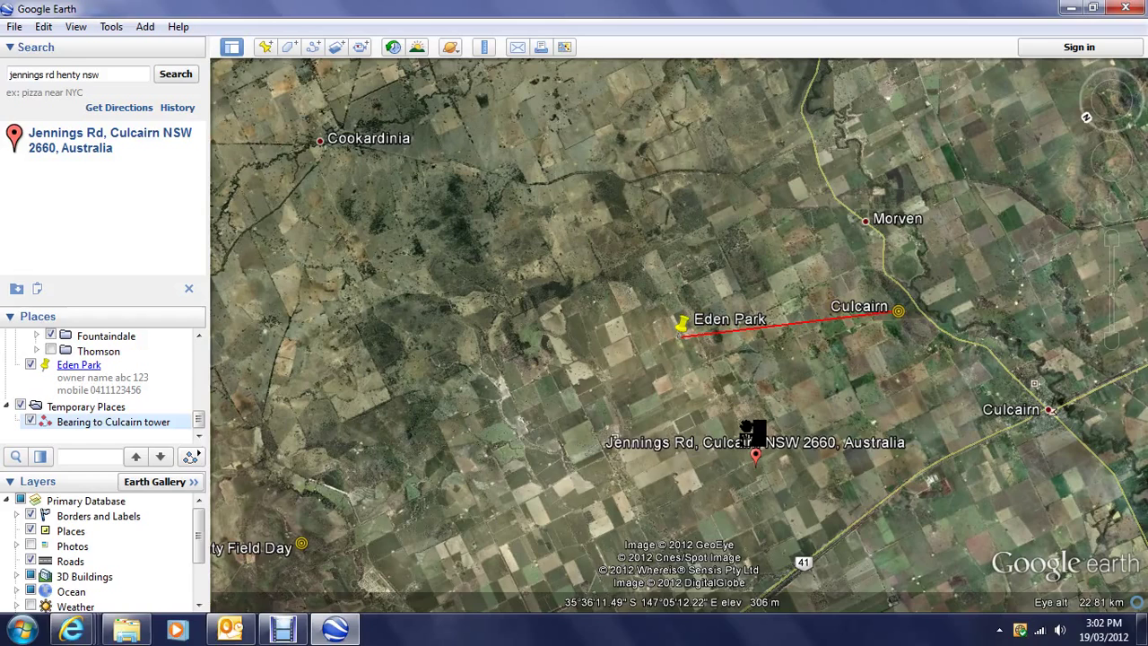
mouse_move(1081, 166)
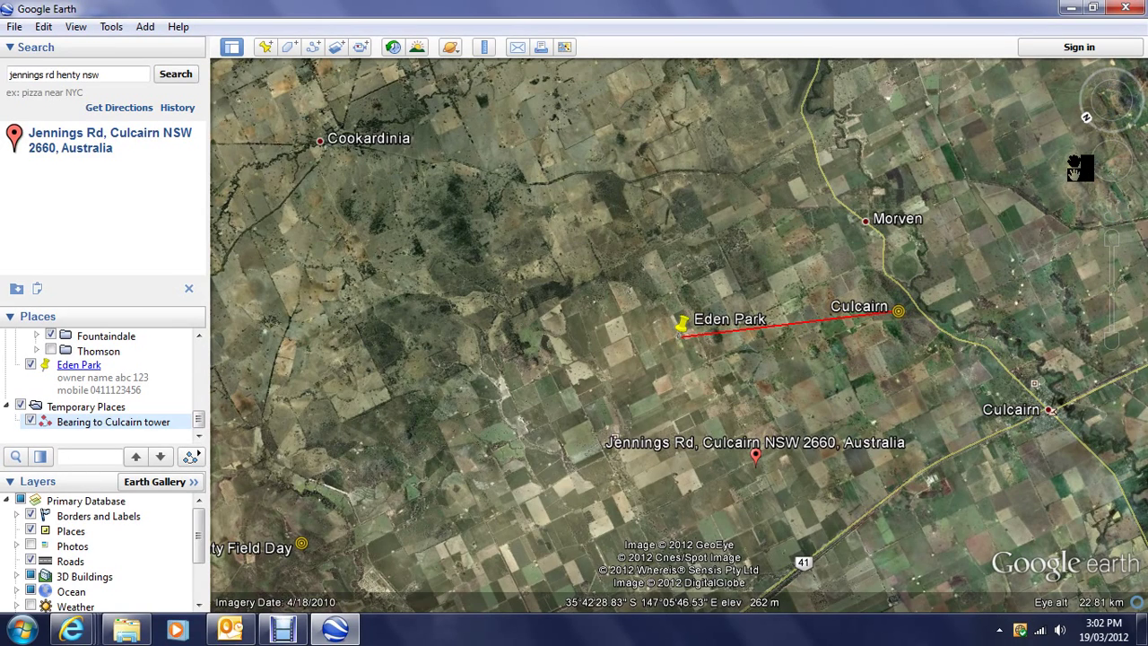
key(shift+Up)
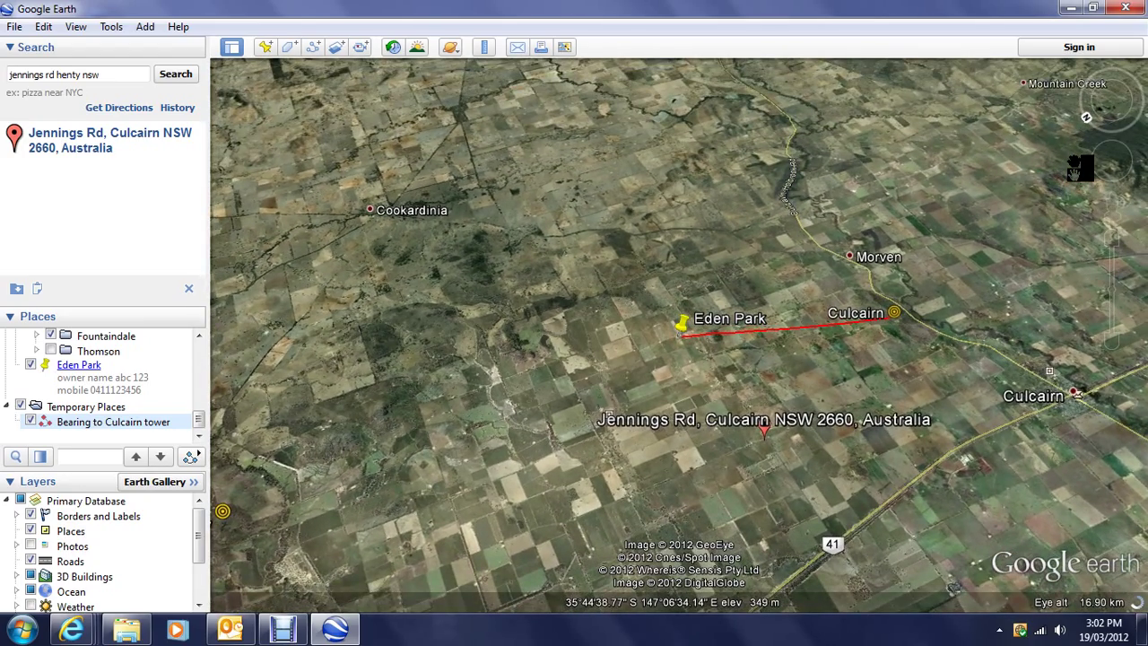
key(shift+Up)
key(shift+Up)
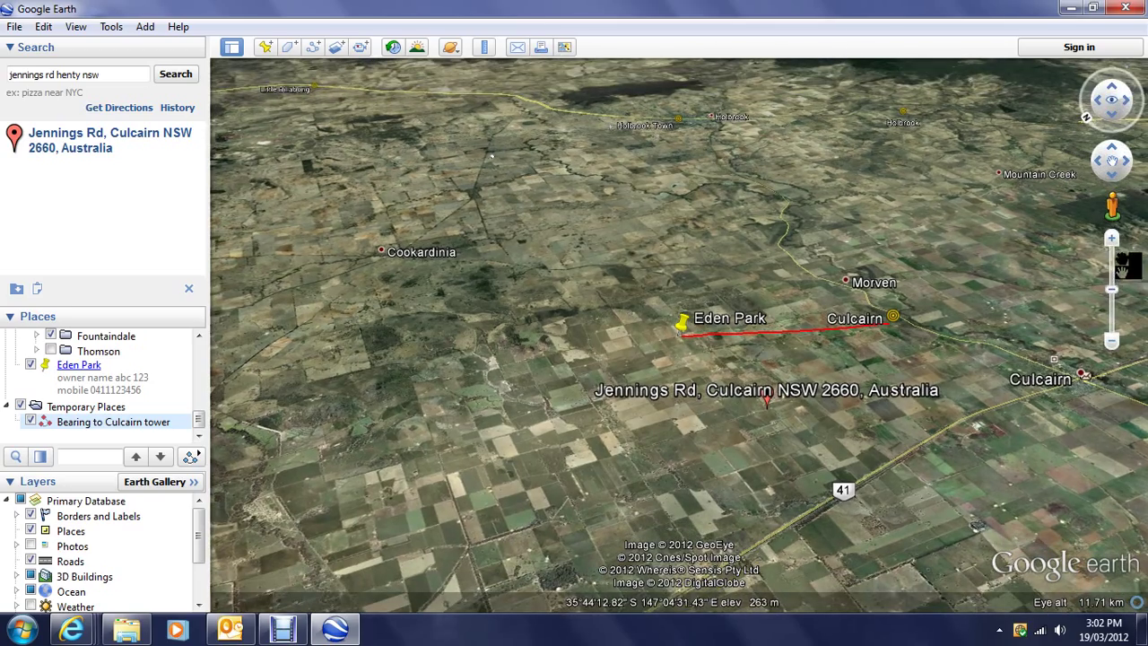
Step: Zoom in along the red bearing line and pan until its Culcairn end is visible
click(1112, 242)
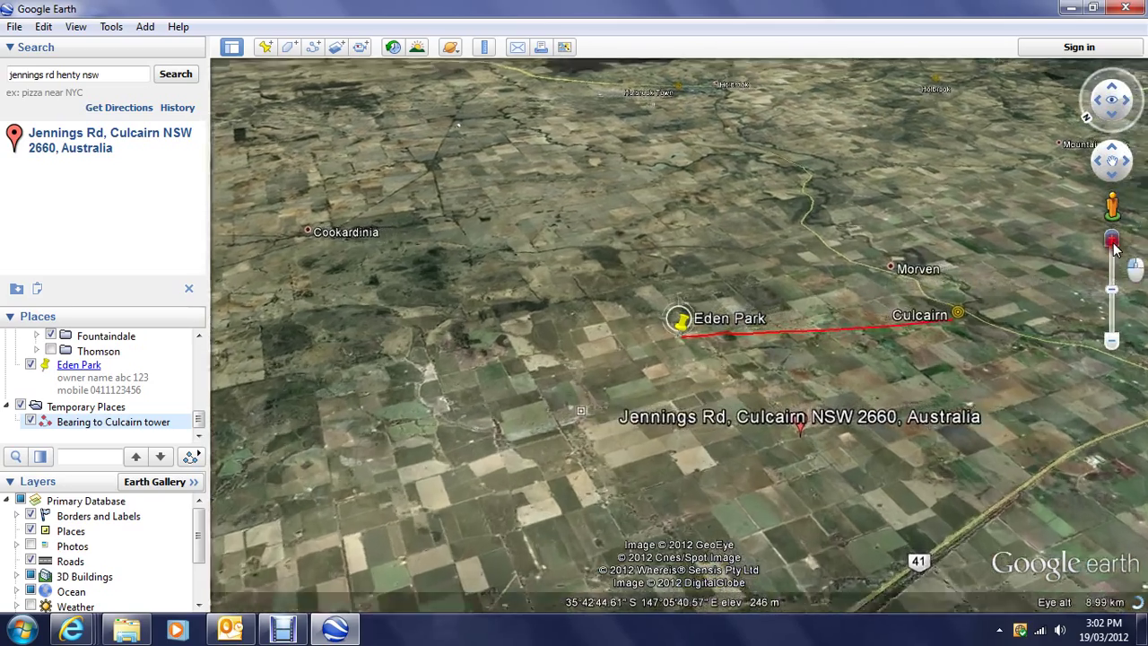
key(Right)
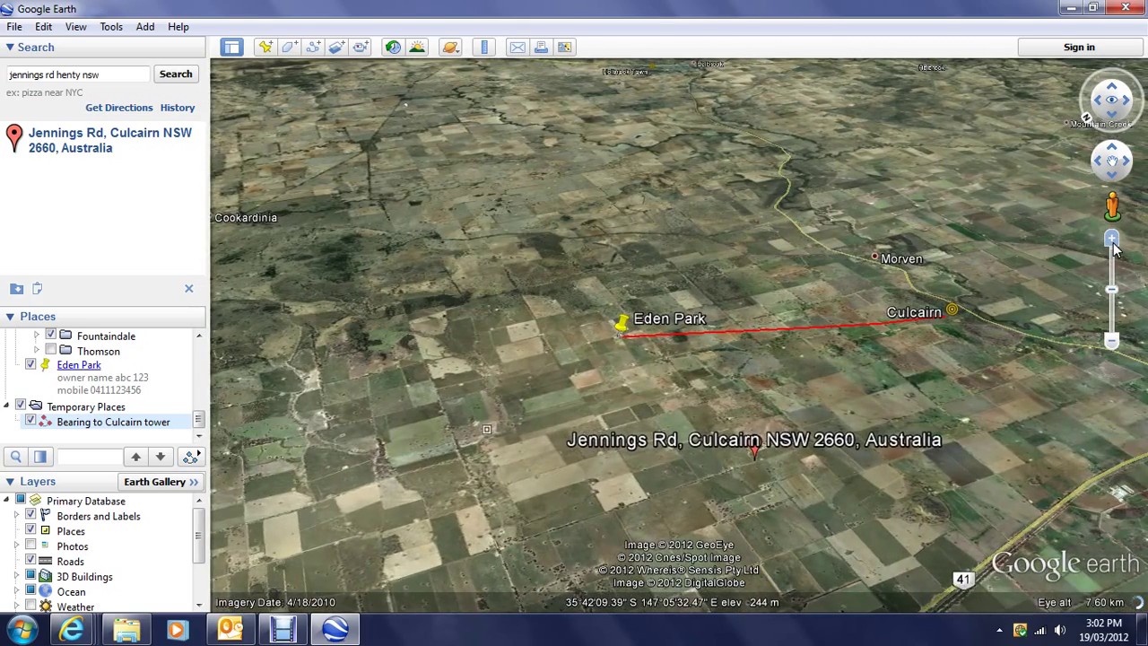
click(1112, 244)
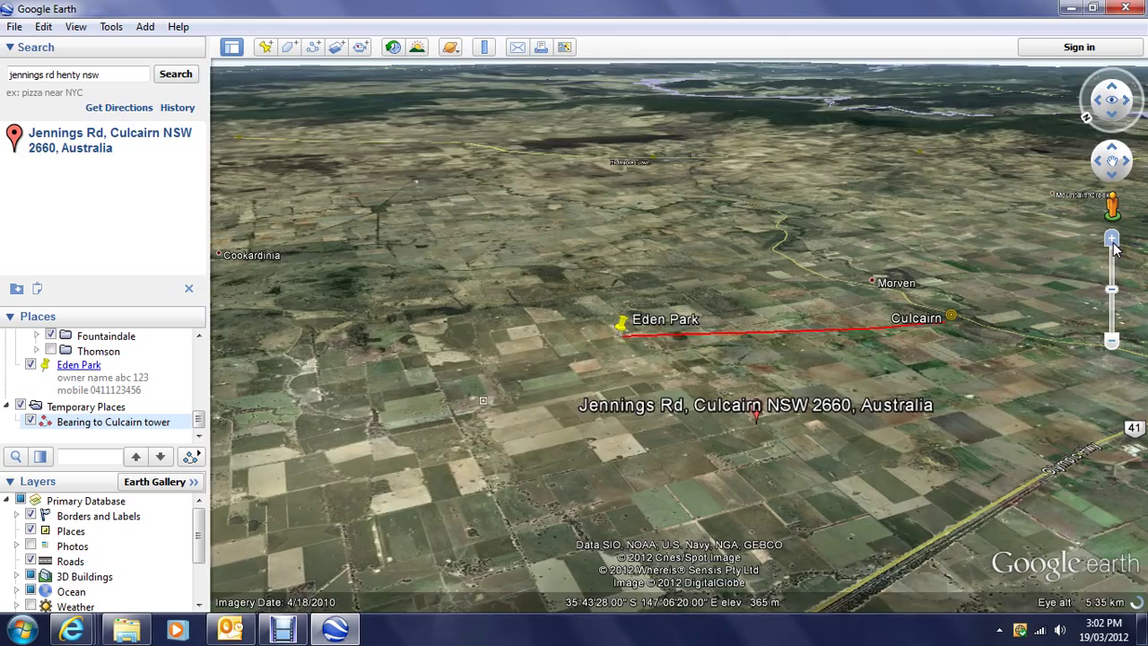
click(1112, 243)
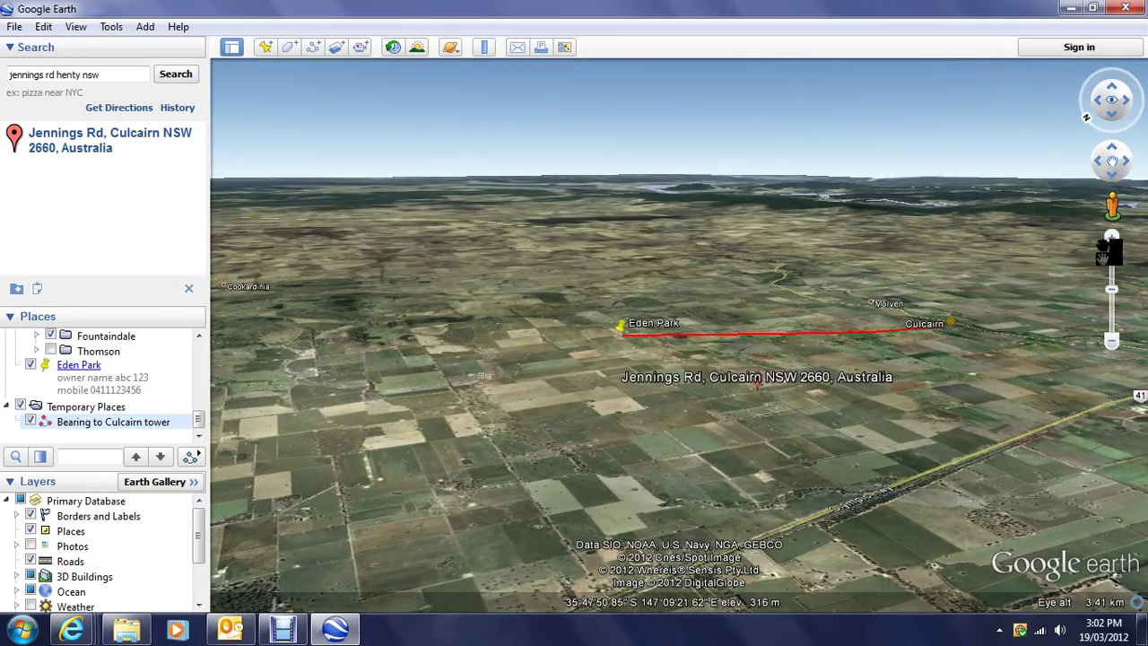
click(1113, 243)
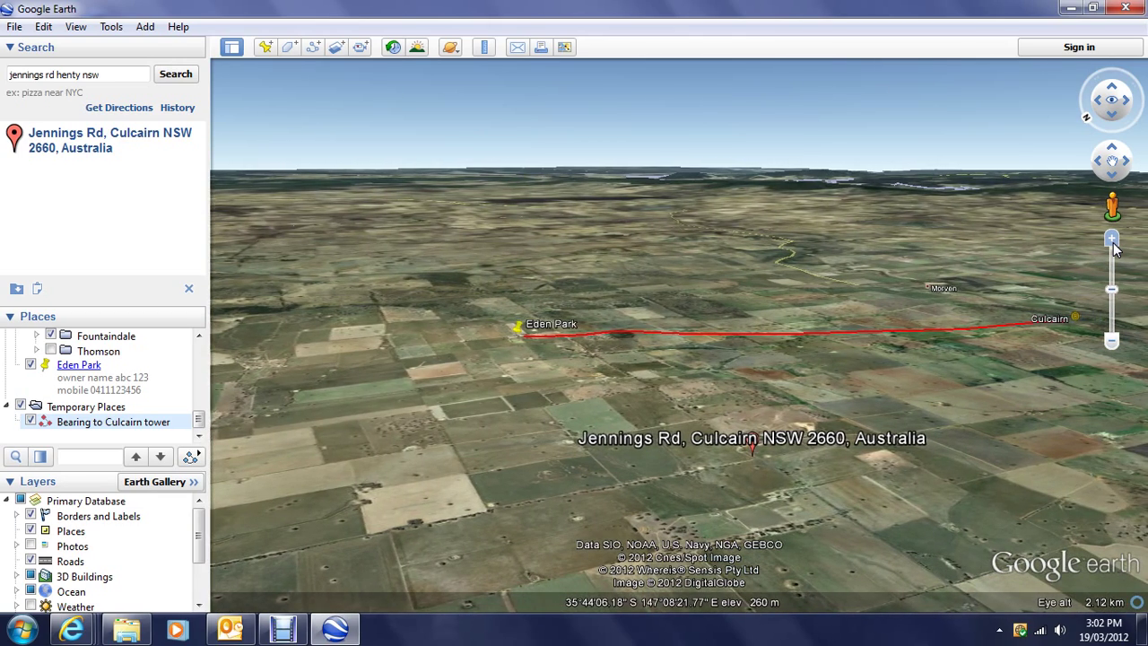
click(1113, 242)
click(1113, 242)
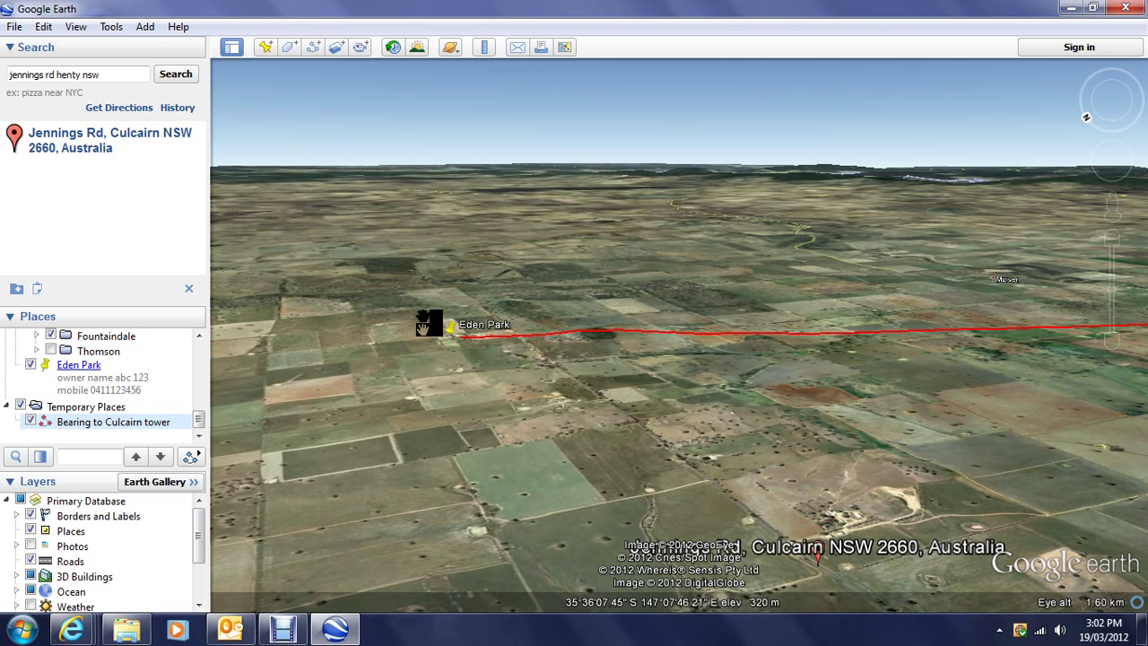
key(Right)
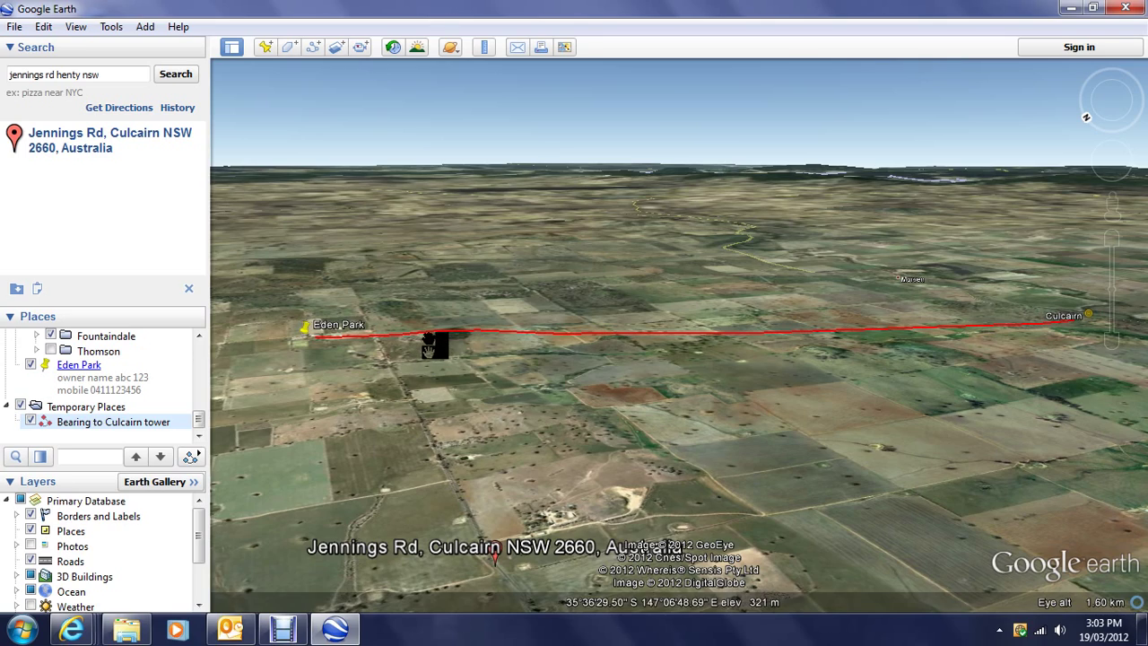
Step: Zoom out to a top-down view showing the red line among Cookardinia, Morven and Henty Field Day
scroll(435, 345, up, 1)
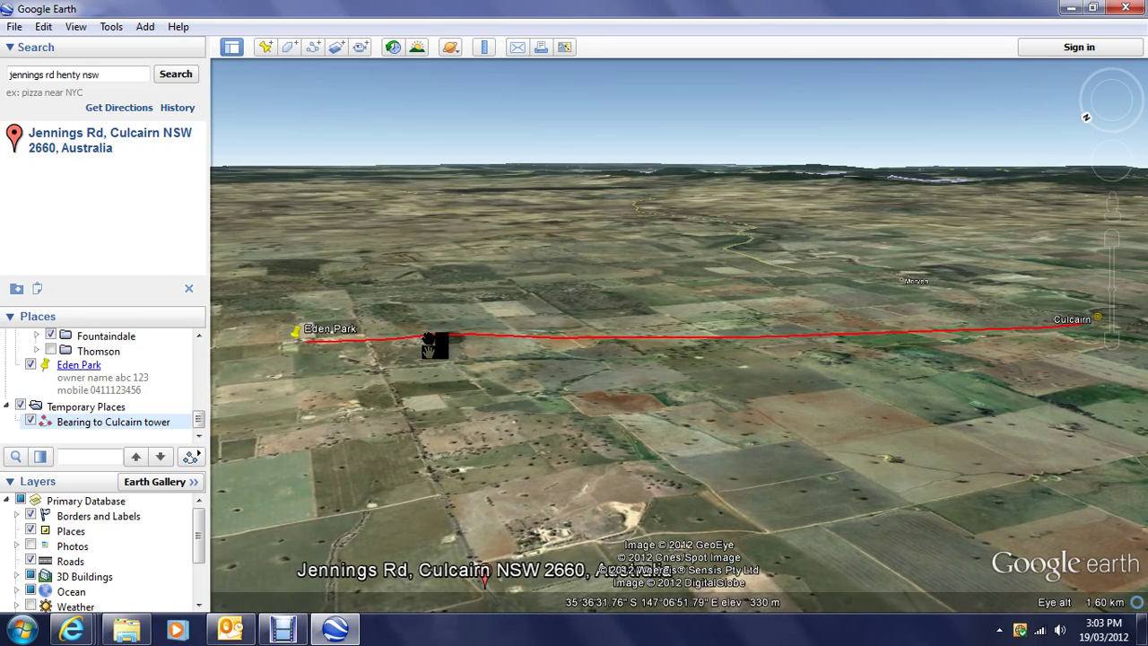
scroll(435, 346, up, 2)
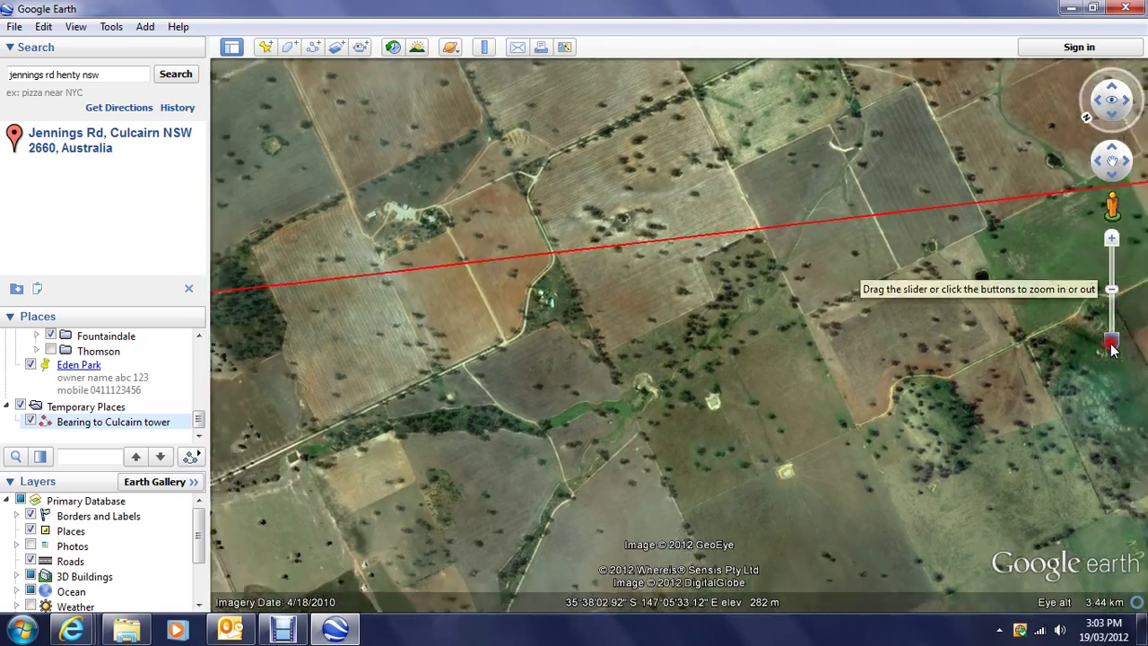
drag(1111, 344, 1112, 350)
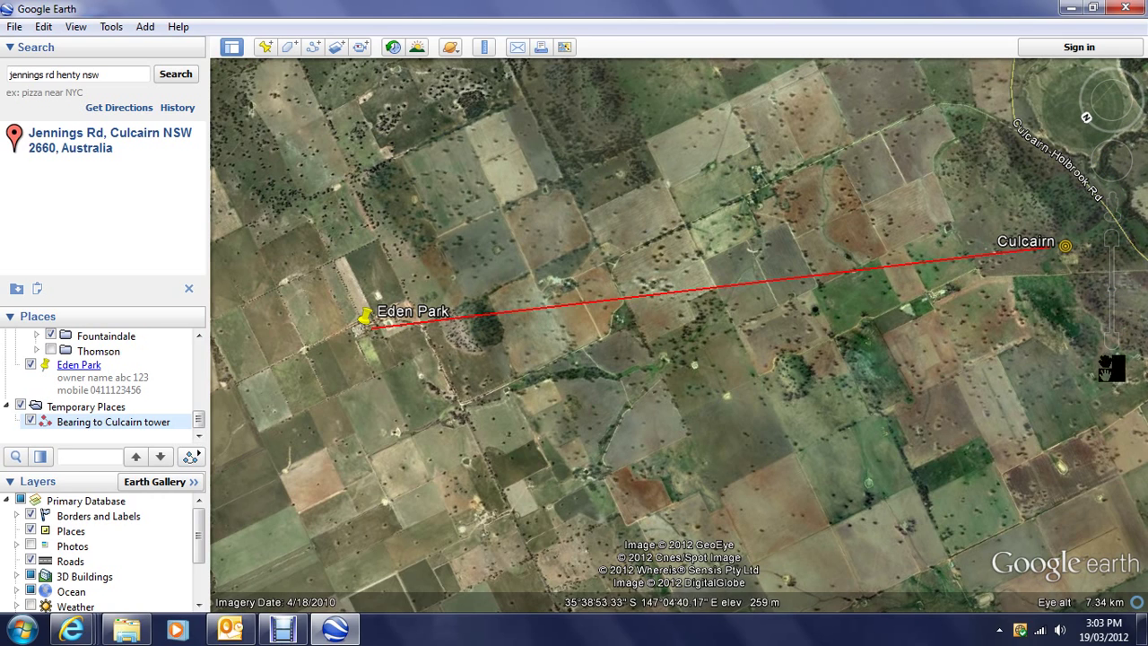
mouse_move(1113, 351)
drag(1112, 348, 1110, 341)
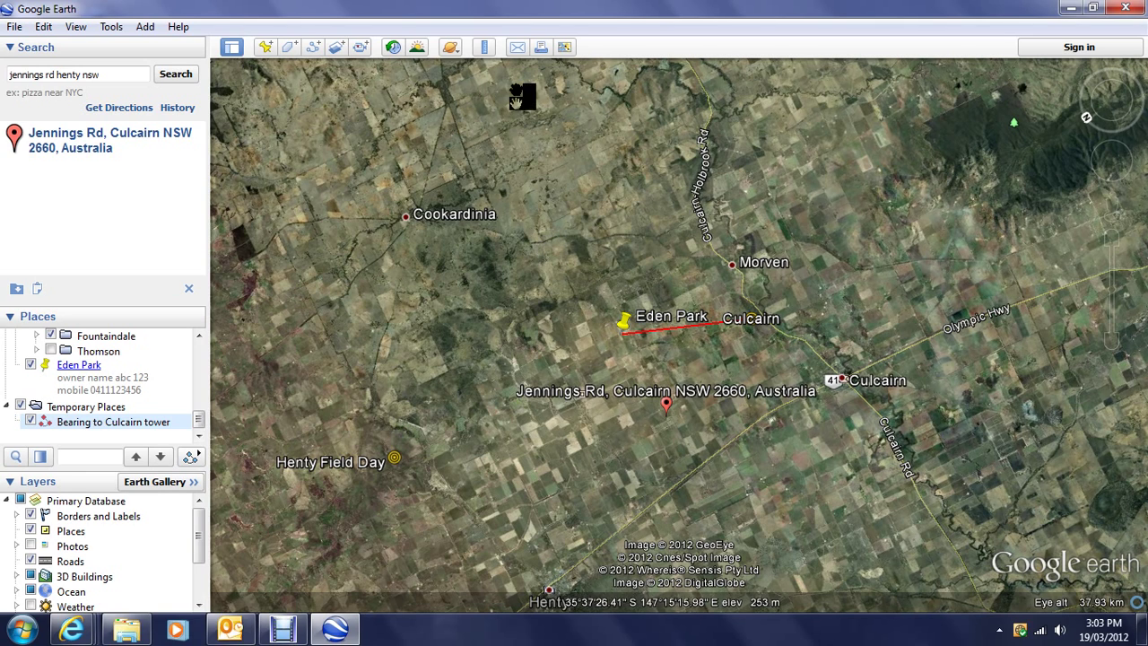
Step: Measure an 11.87 km ruler line from Eden Park to Henty Field Day at a 5.56° heading
click(484, 48)
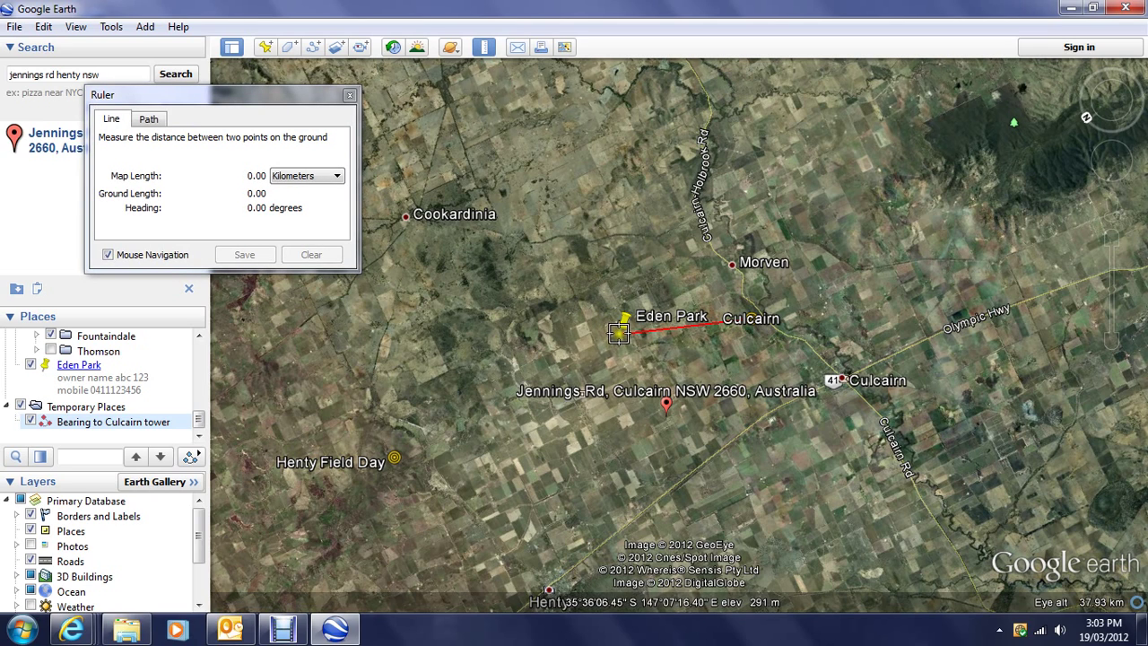
click(619, 332)
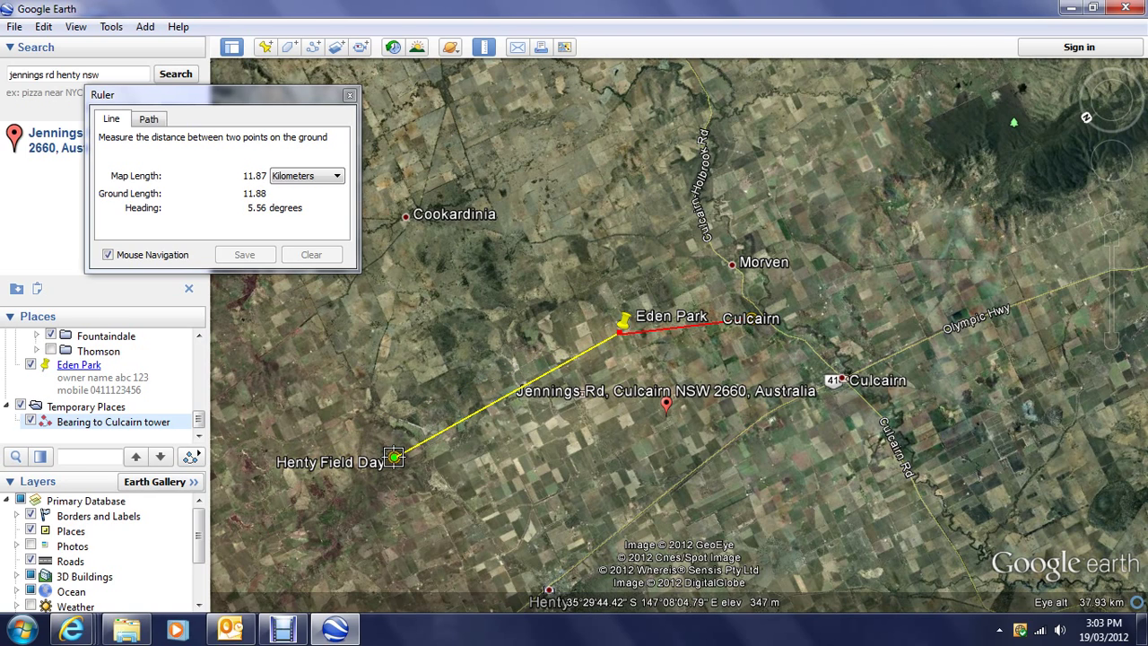
click(395, 458)
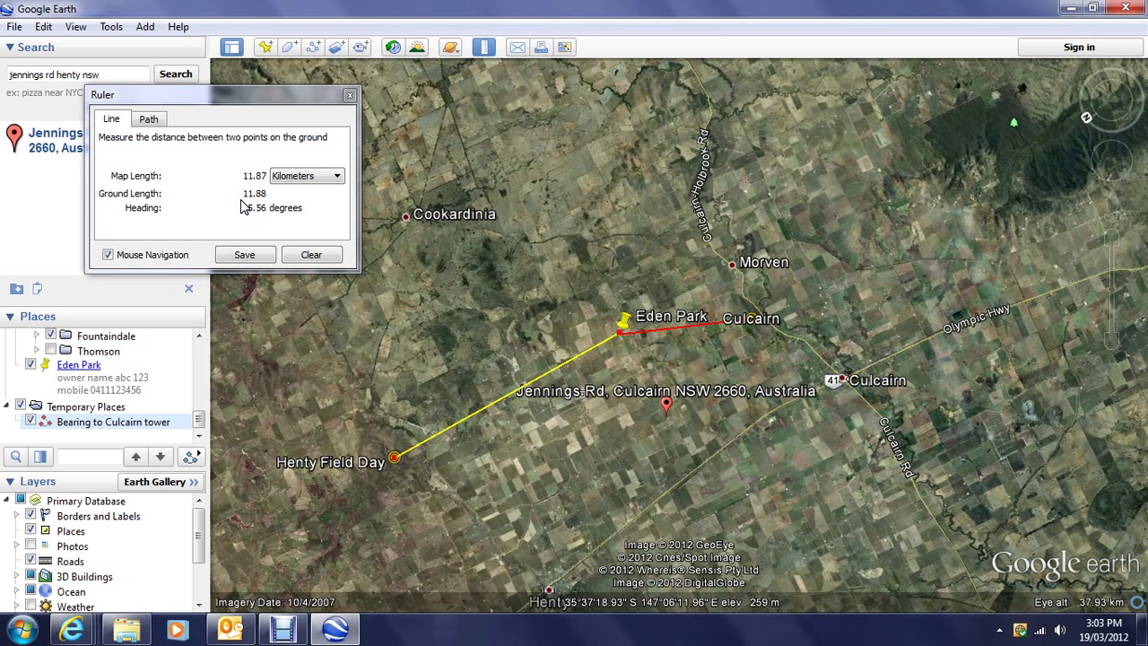
key(shift+Left)
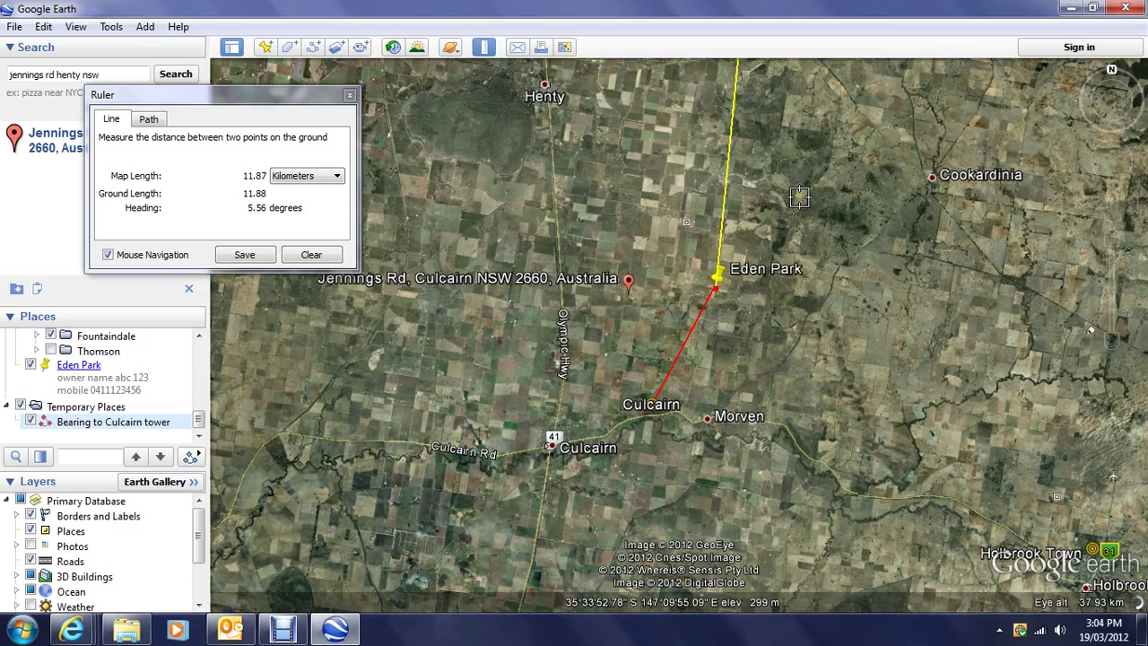
Step: Pan north to Henty Field Day and rotate the map until the yellow line lies horizontal
key(Up)
key(Up)
key(Up)
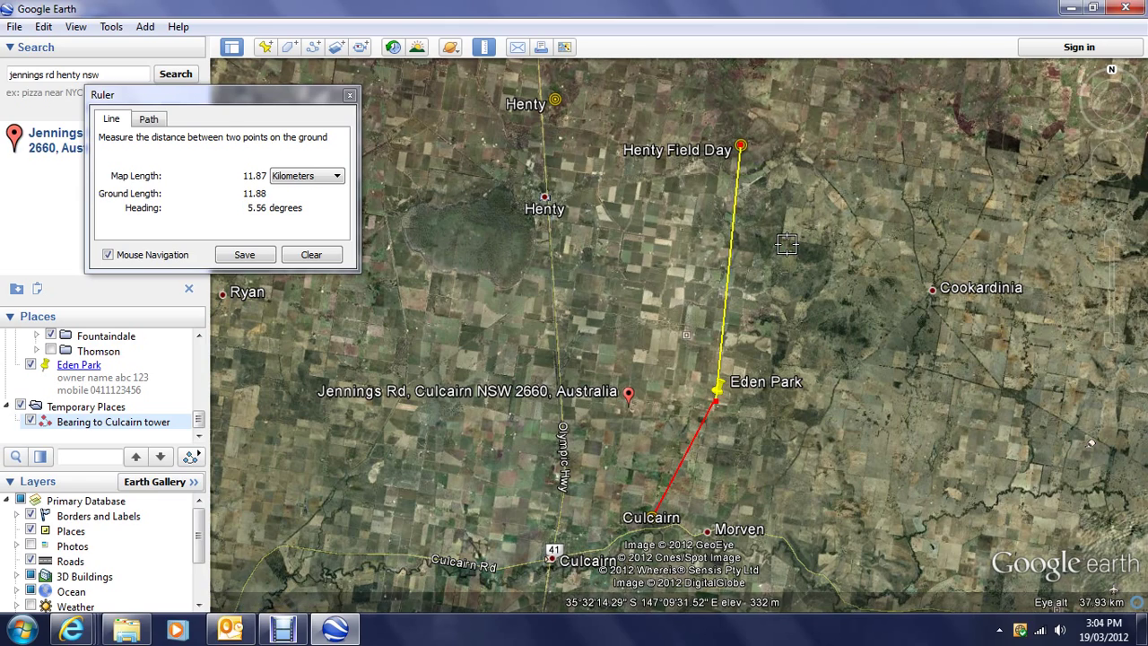
key(shift+Left)
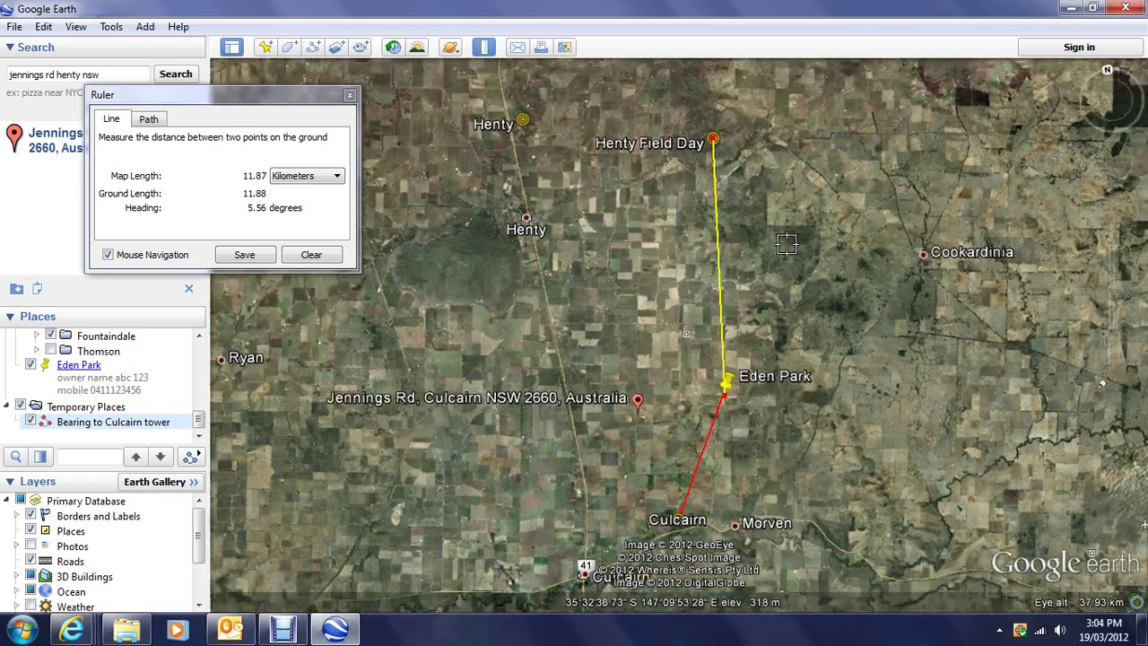
key(shift+Left)
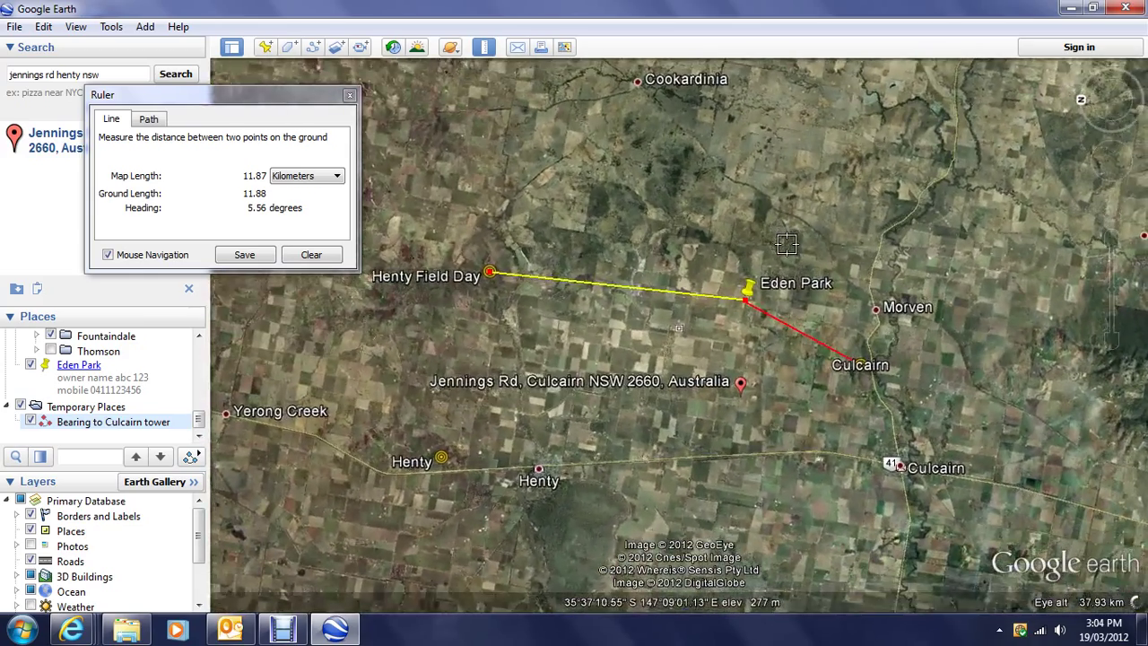
key(shift+Left)
key(shift+Left)
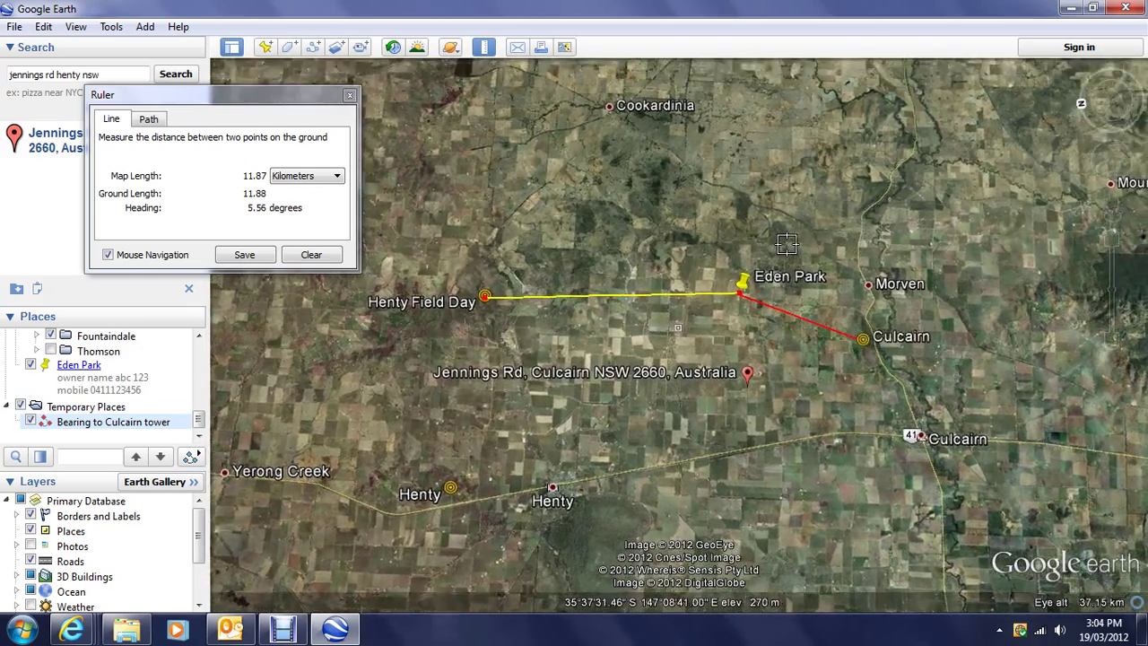
Step: Tilt the view down to the horizon and move forward over the yellow and red lines
key(shift+Up)
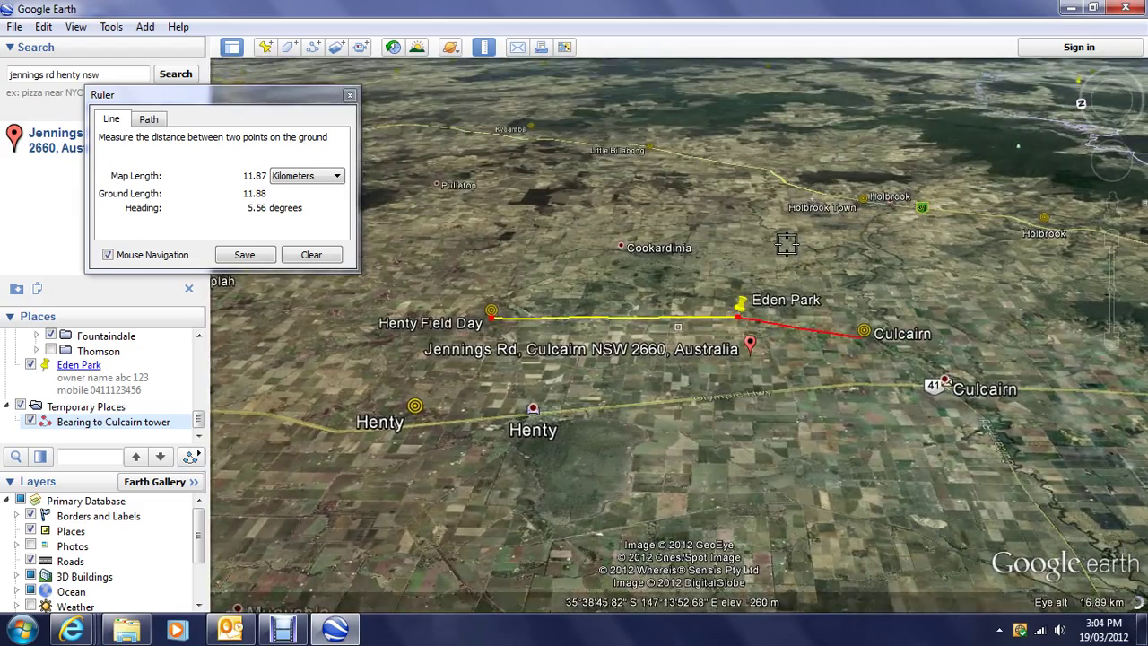
key(shift+Up)
key(shift+Up)
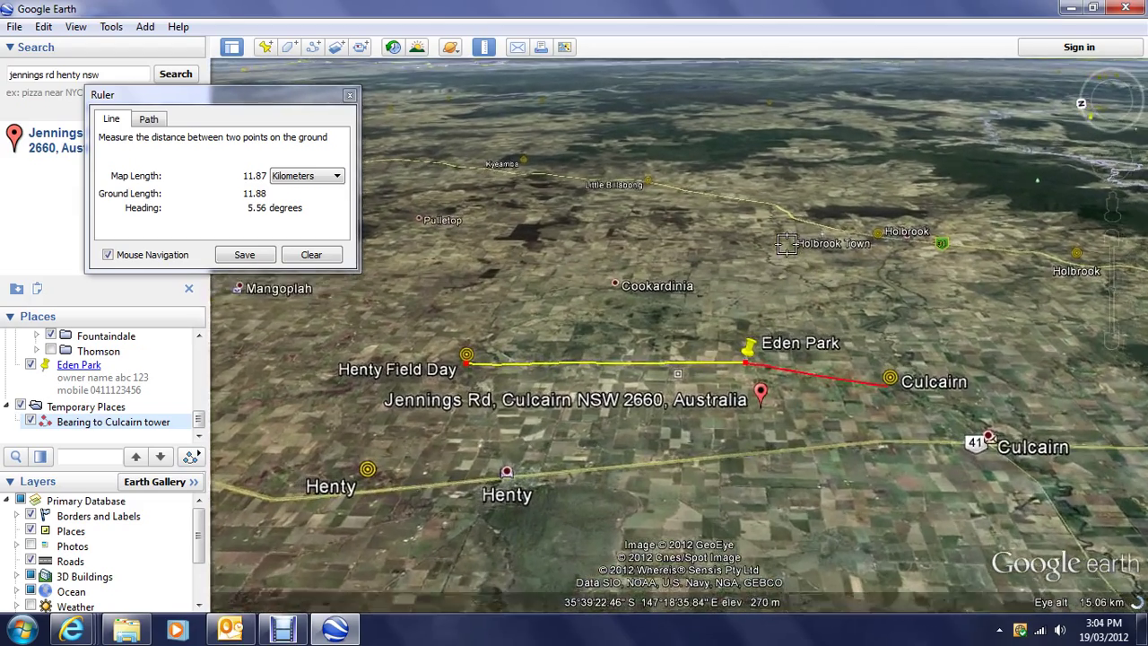
key(shift+Up)
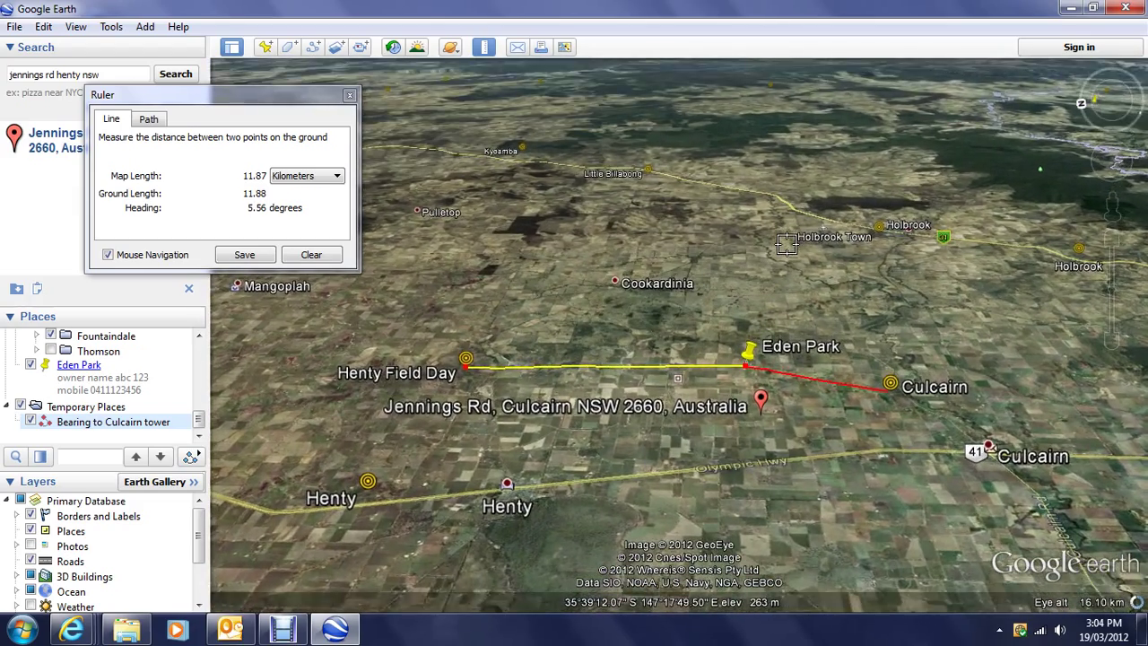
key(shift+Up)
key(Up)
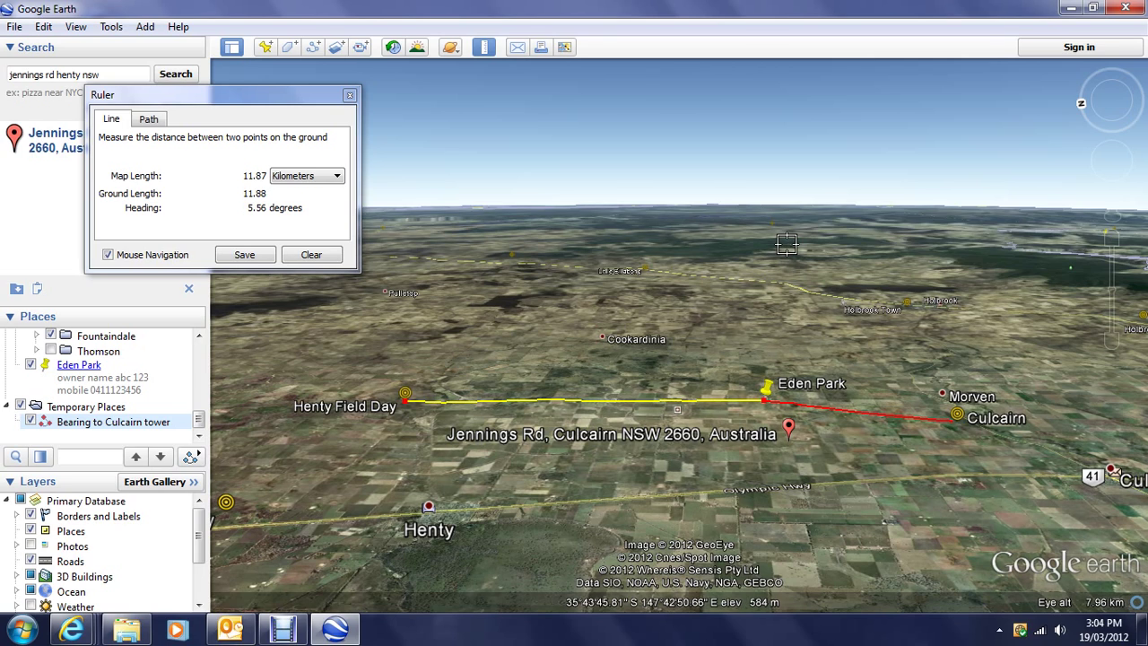
key(Left)
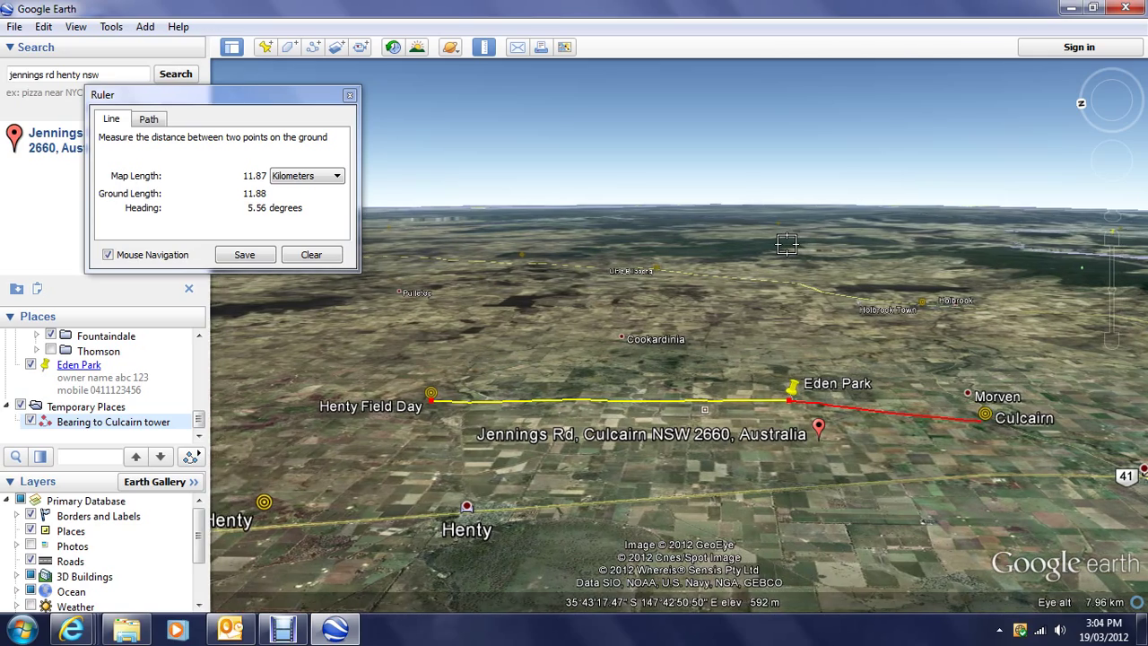
key(Up)
key(Up)
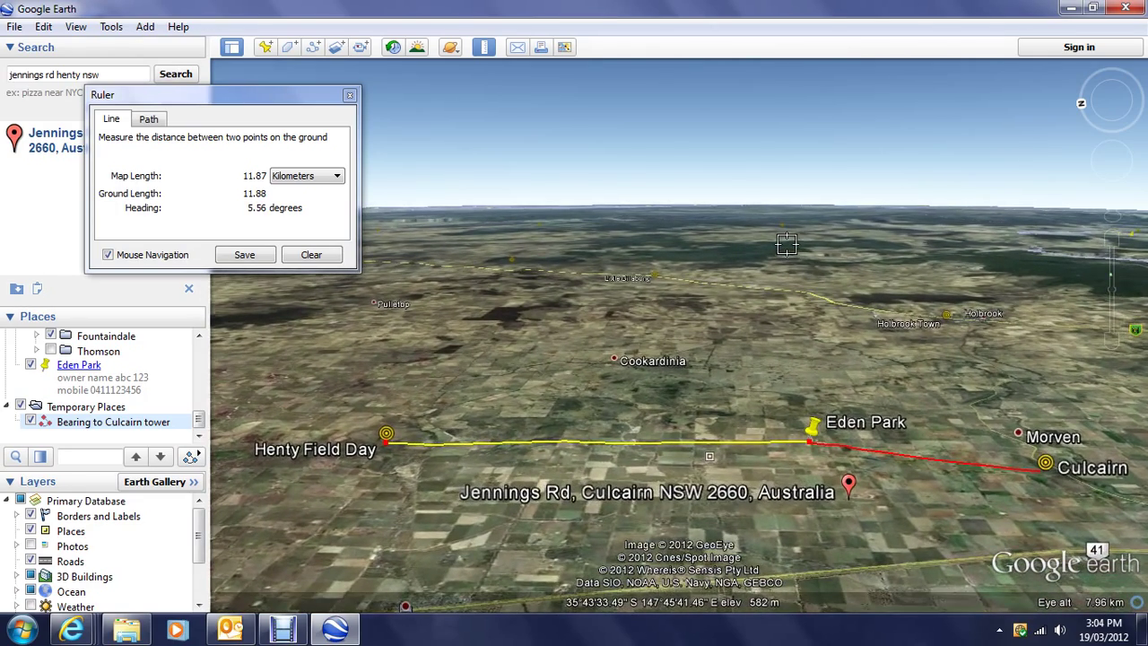